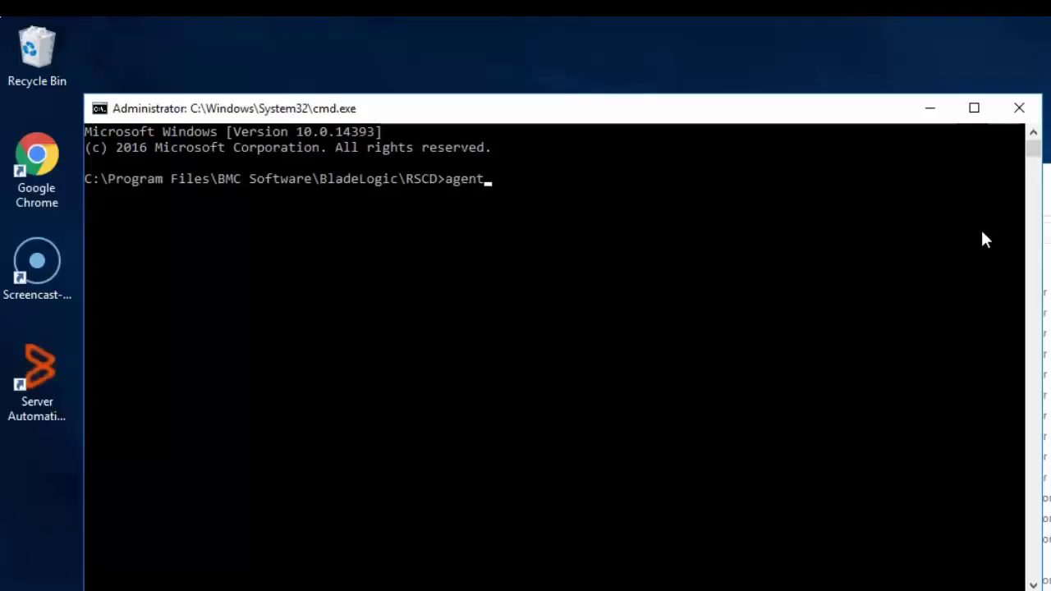
- Enter 'agentctl toggle' at the BladeLogic RSCD folder prompt
{"action": "type", "text": "ctl toggle"}
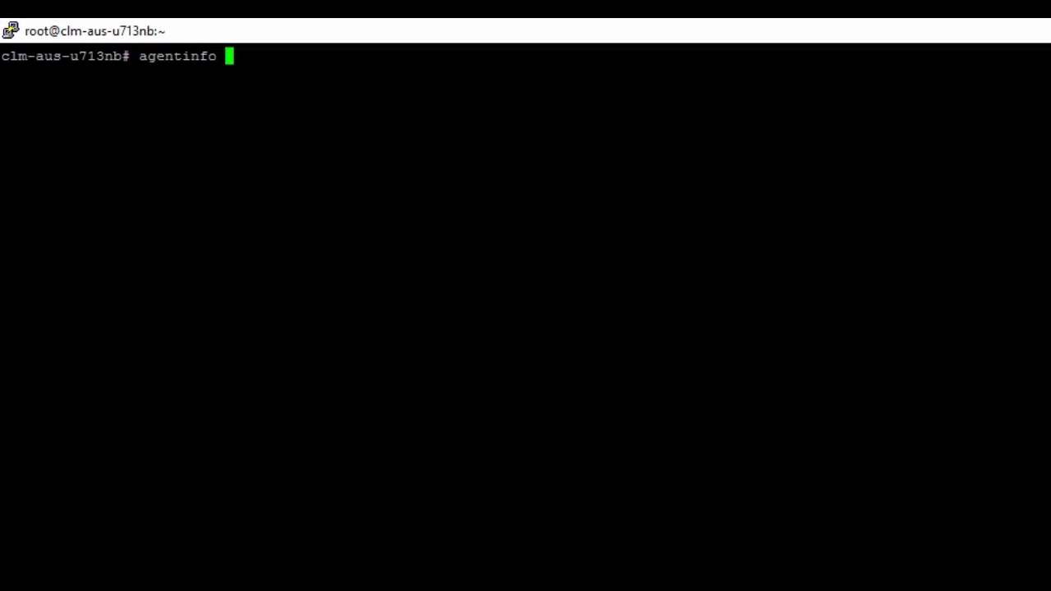
- Run agentinfo against clm-aus-td85do and highlight the 'Login not allowed for user' error
{"action": "right_click", "coordinate": [422, 109]}
{"action": "key", "text": "Return"}
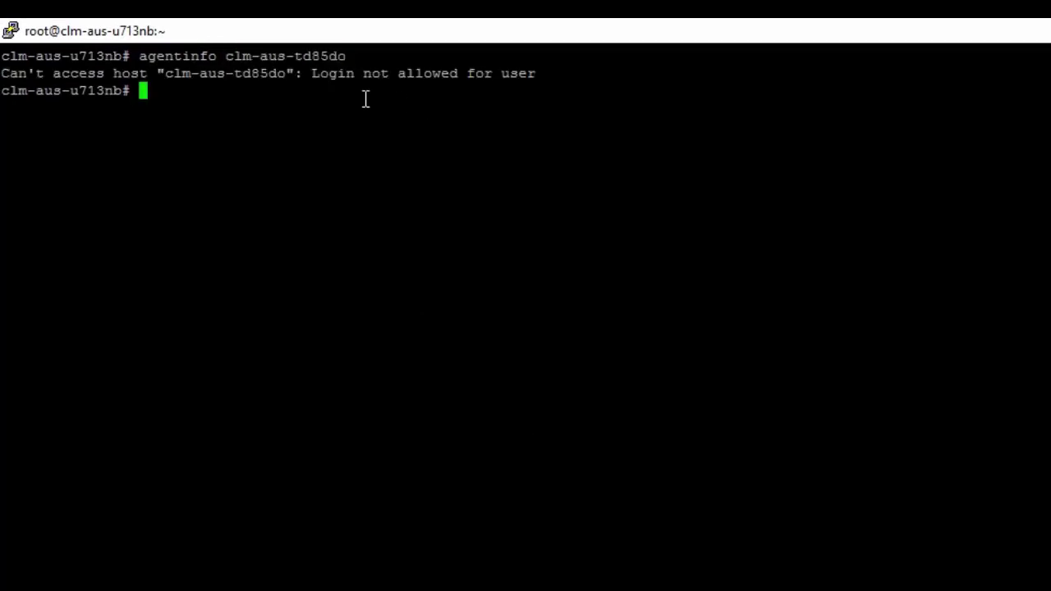
{"action": "left_click_drag", "start_coordinate": [311, 79], "coordinate": [532, 78]}
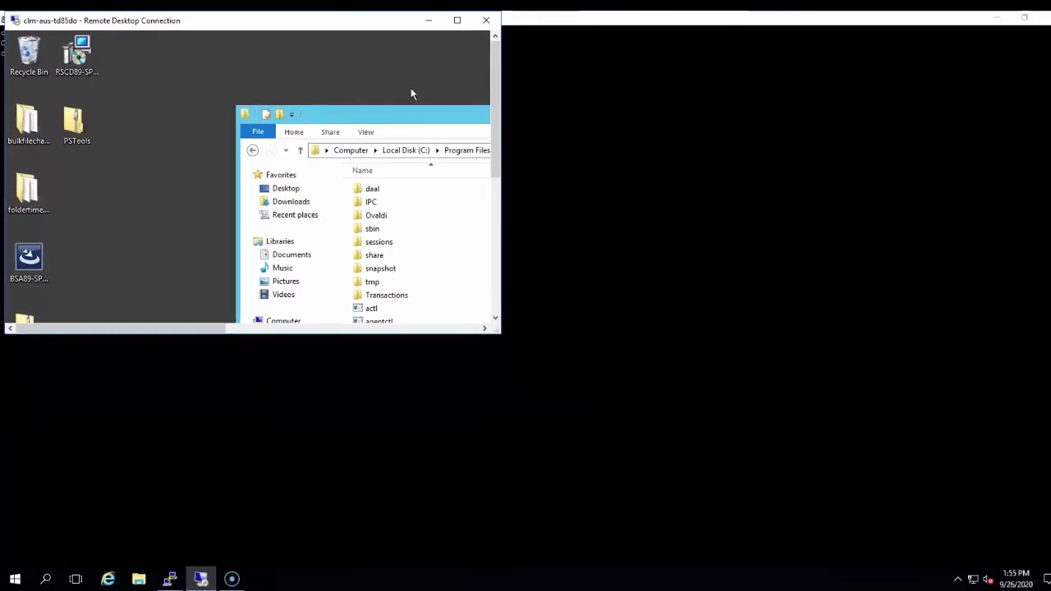
- Maximize the remote session and open the rscd log in Notepad++
{"action": "left_click", "coordinate": [458, 20]}
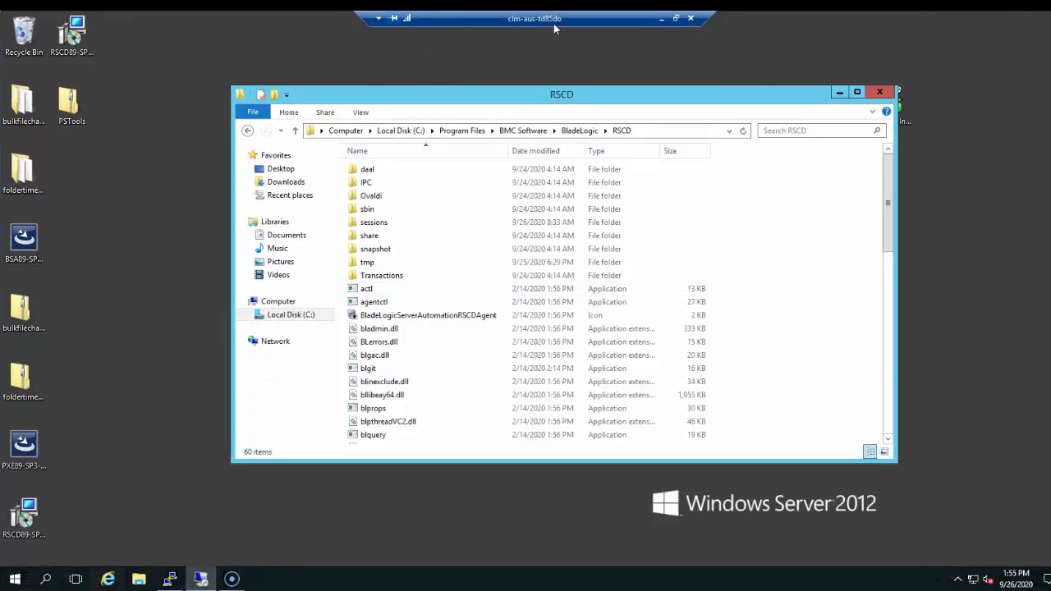
{"action": "scroll", "coordinate": [367, 278], "scroll_direction": "down", "scroll_amount": 13}
{"action": "left_click", "coordinate": [367, 278]}
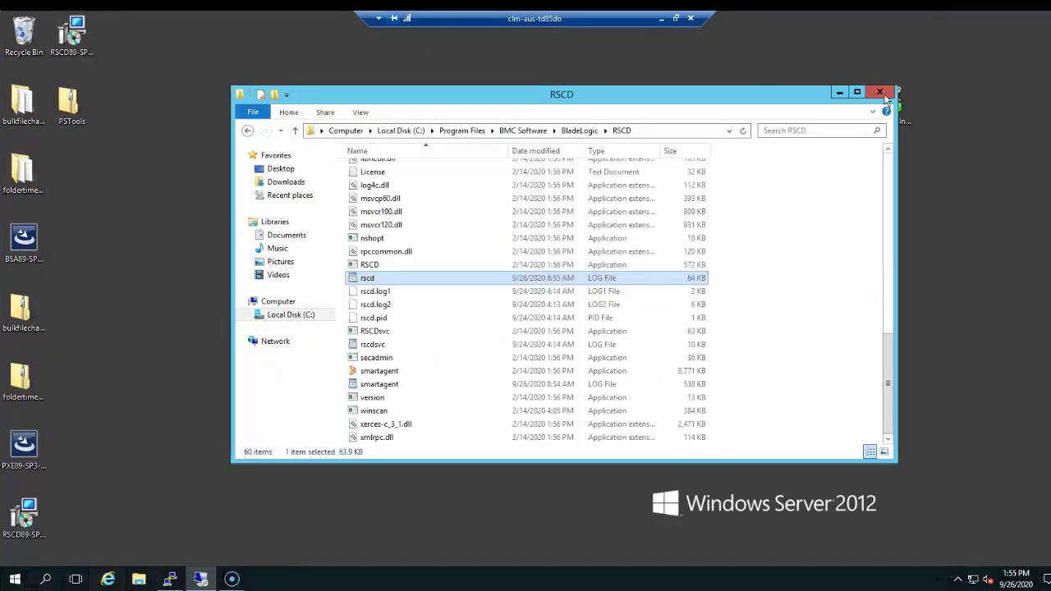
{"action": "right_click", "coordinate": [367, 283]}
{"action": "left_click", "coordinate": [415, 302]}
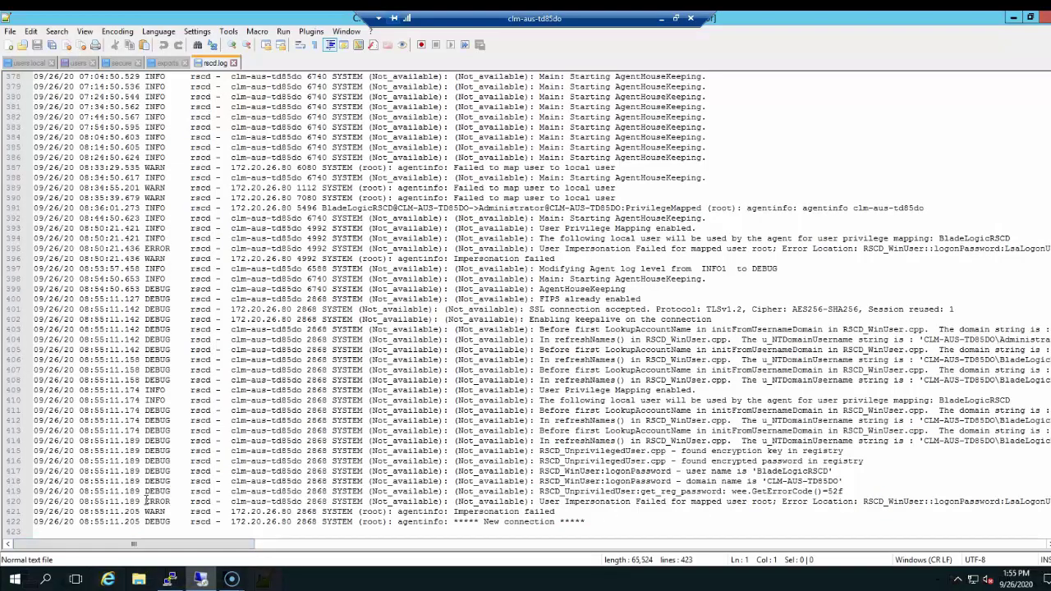
- Select the last ERROR lines and scroll right to read that BladeLogicRSCD is disabled
{"action": "left_click_drag", "start_coordinate": [143, 500], "coordinate": [189, 501]}
{"action": "left_click_drag", "start_coordinate": [316, 513], "coordinate": [216, 548]}
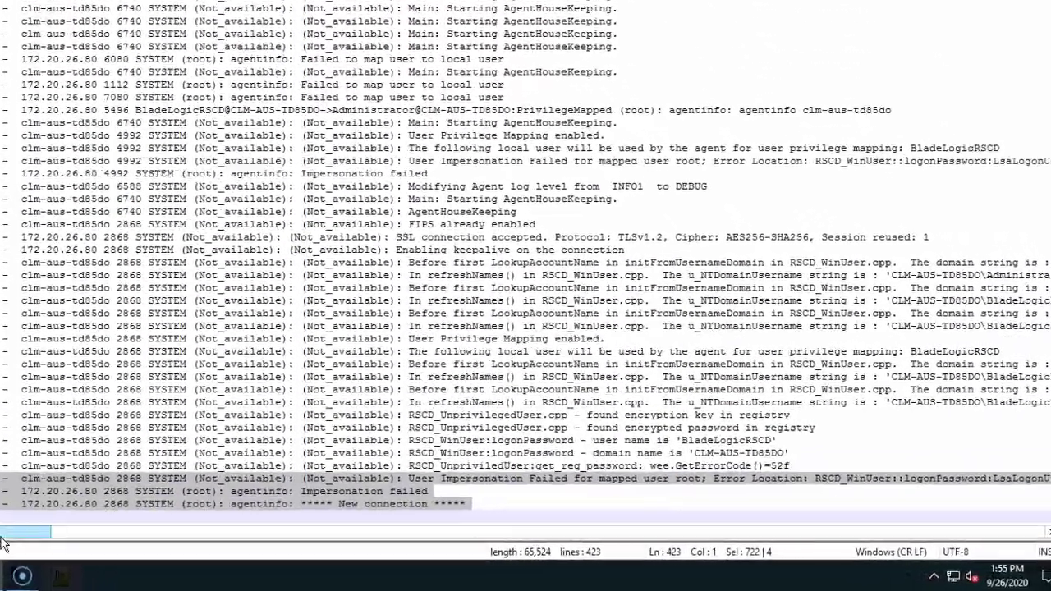
{"action": "mouse_move", "coordinate": [2, 533]}
{"action": "left_mouse_down"}
{"action": "mouse_move", "coordinate": [148, 548]}
{"action": "mouse_move", "coordinate": [506, 537]}
{"action": "mouse_move", "coordinate": [494, 528]}
{"action": "mouse_move", "coordinate": [398, 528]}
{"action": "left_mouse_up"}
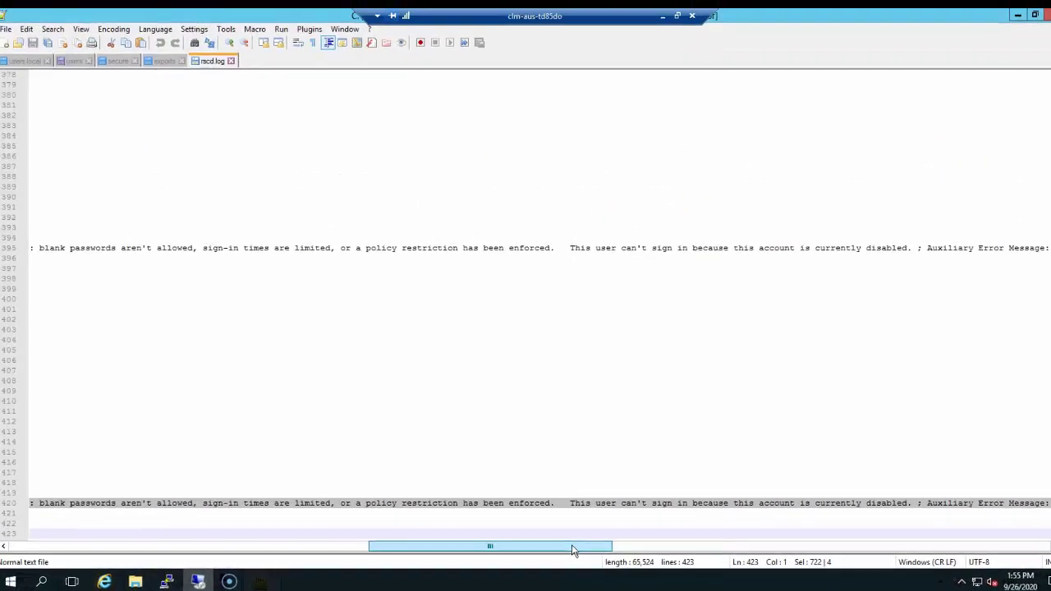
{"action": "left_click_drag", "start_coordinate": [572, 550], "coordinate": [537, 546]}
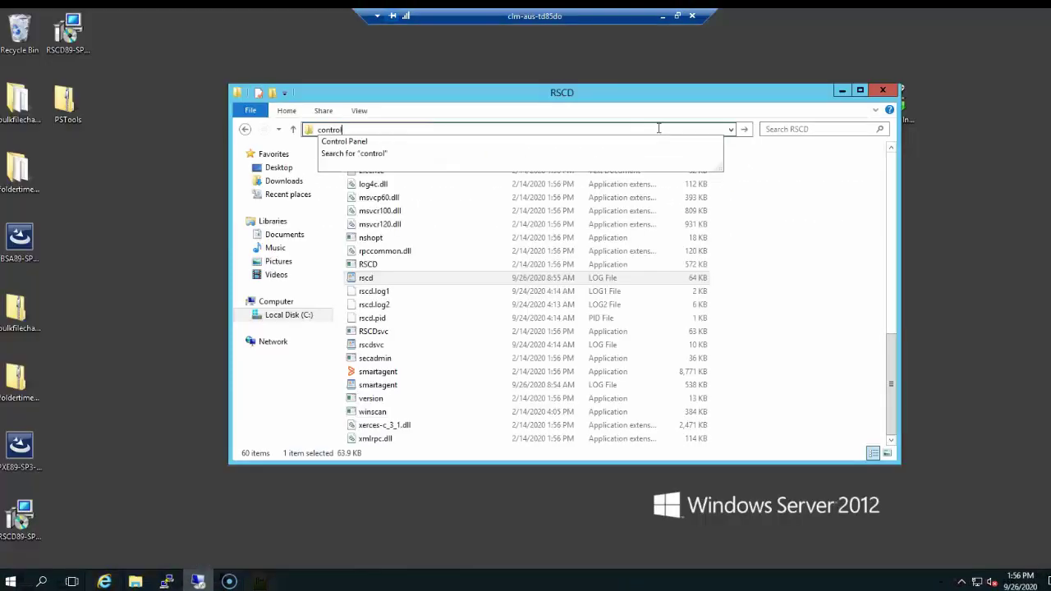
- Launch Computer Management from Control Panel's Administrative Tools
{"action": "key", "text": "Return"}
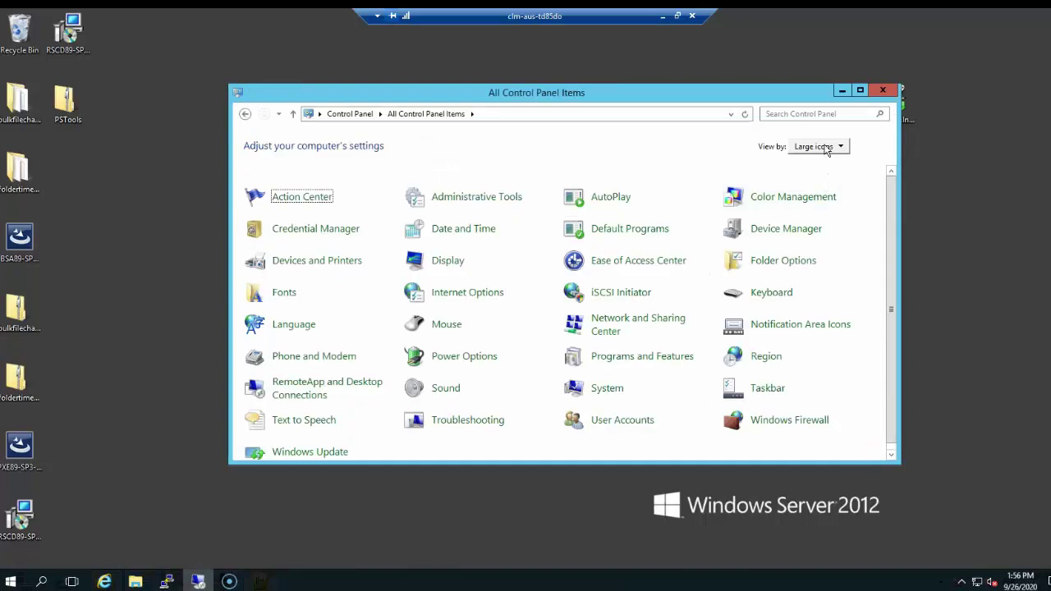
{"action": "left_click", "coordinate": [495, 209]}
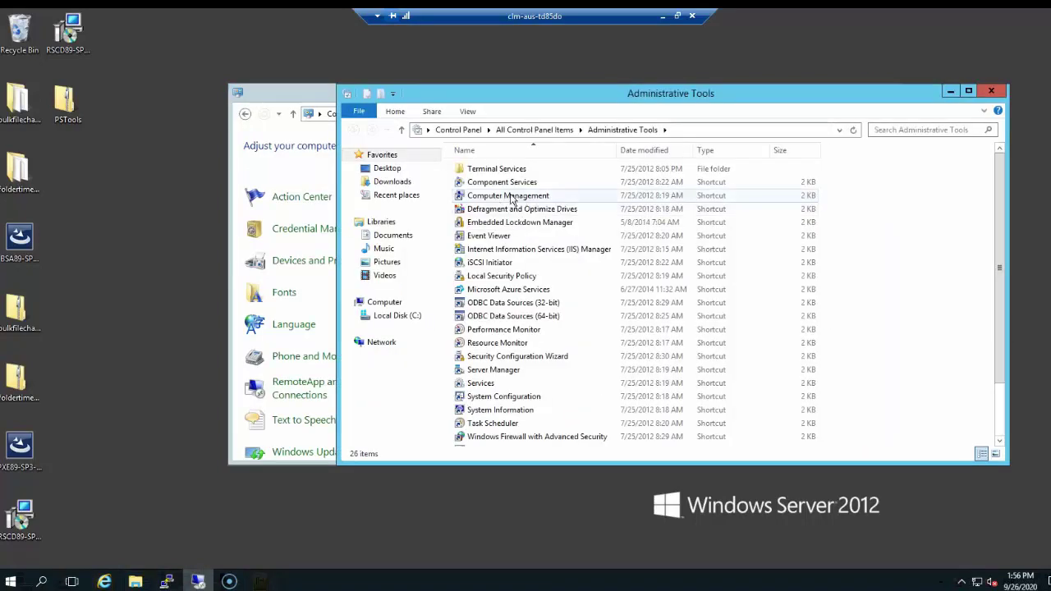
{"action": "left_click", "coordinate": [511, 197]}
{"action": "double_click", "coordinate": [510, 197]}
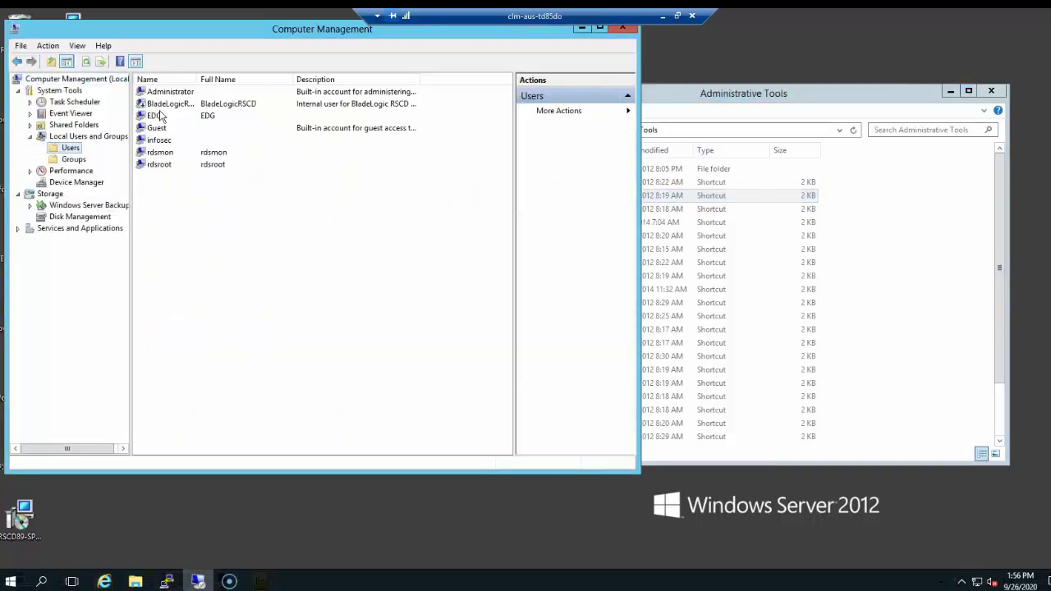
- Clear 'Account is disabled' on the BladeLogicRSCD local user and apply
{"action": "left_click", "coordinate": [185, 105]}
{"action": "double_click", "coordinate": [187, 105]}
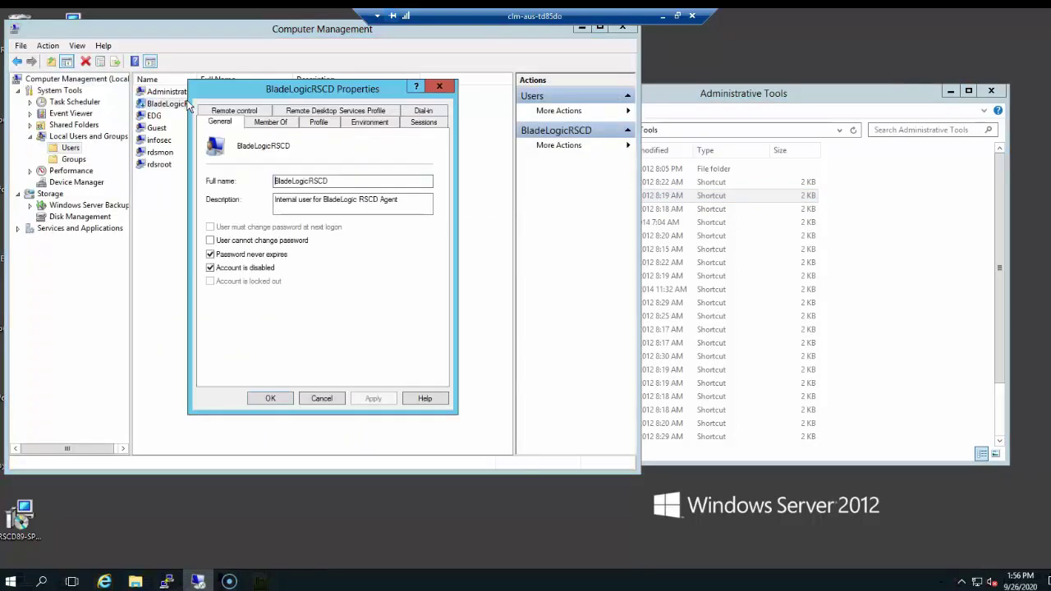
{"action": "left_click", "coordinate": [241, 271]}
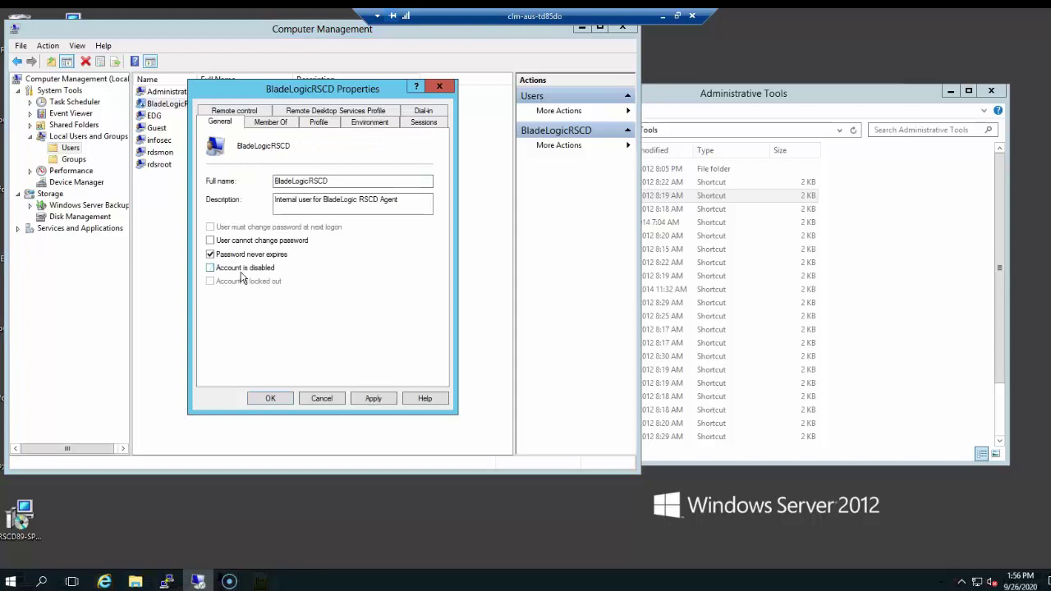
{"action": "left_click", "coordinate": [374, 399]}
{"action": "left_click", "coordinate": [271, 399]}
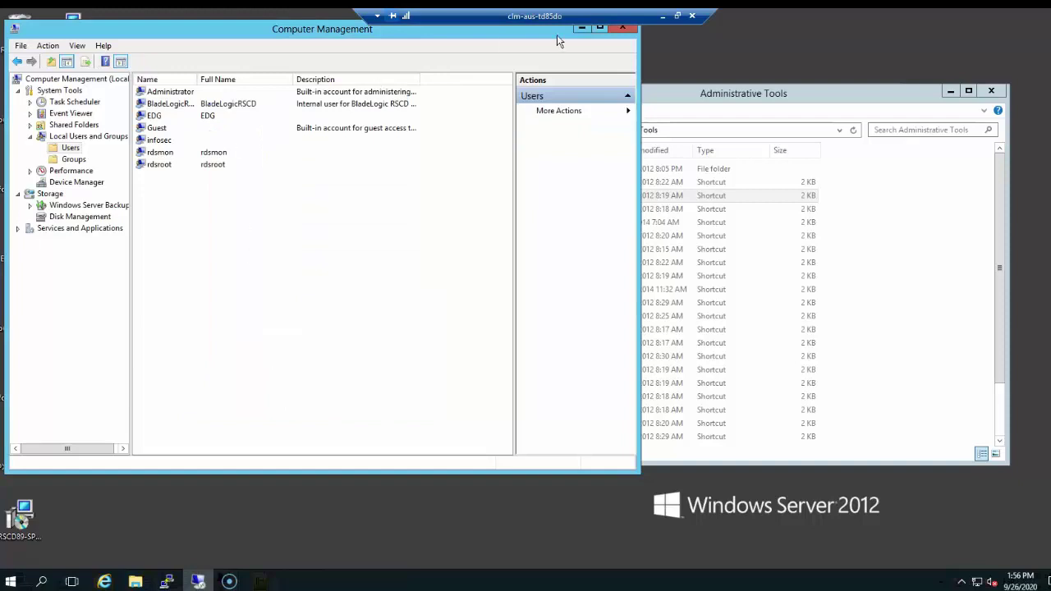
- Rerun agentinfo in PuTTY, which now returns full agent details
{"action": "left_click", "coordinate": [659, 17]}
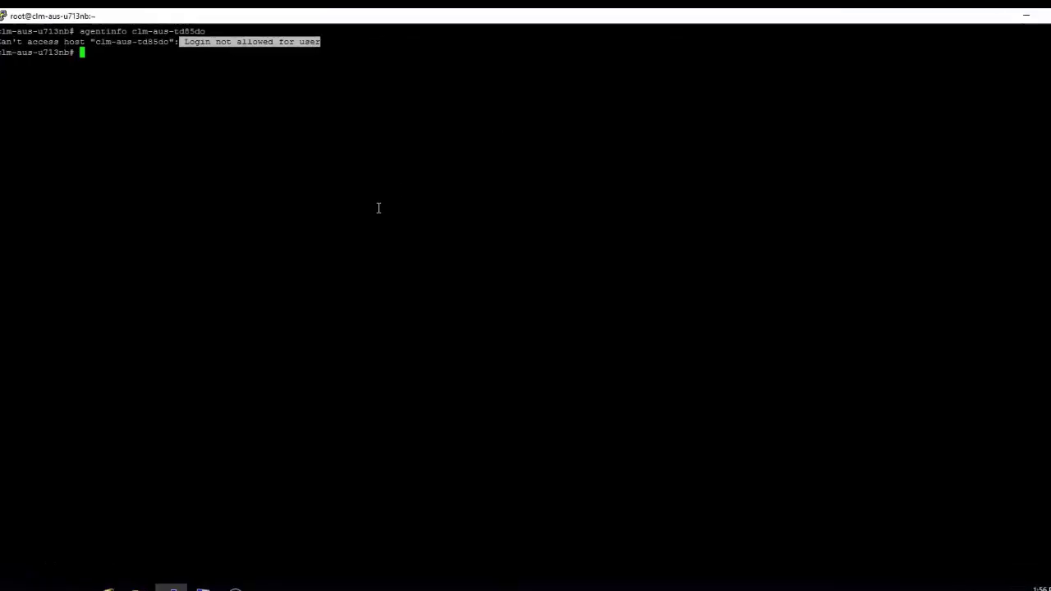
{"action": "key", "text": "Up"}
{"action": "key", "text": "Return"}
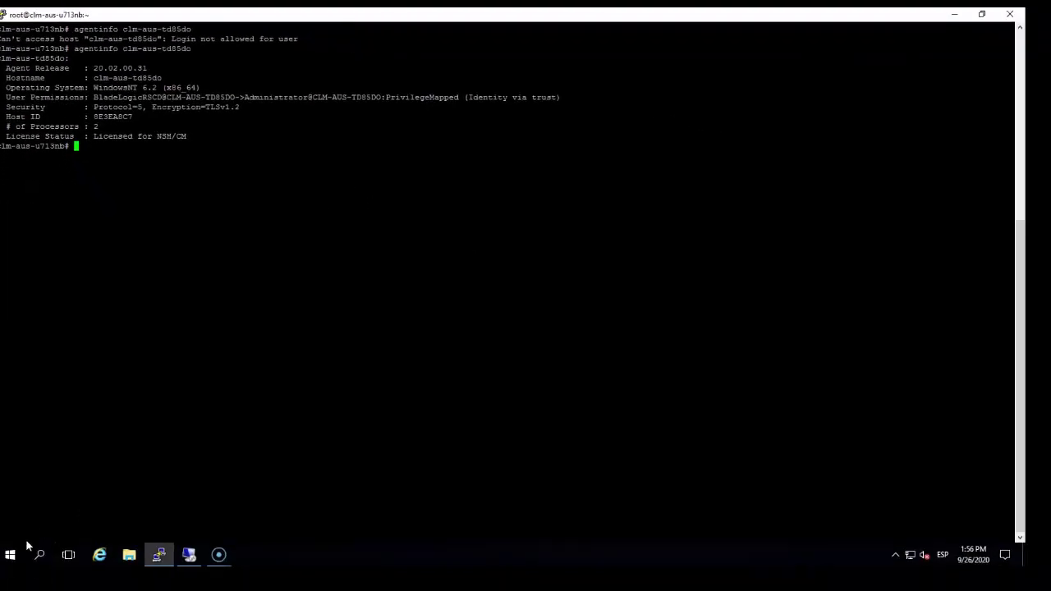
- Clear the screen, rerun agentinfo, and highlight the returning 'Login not allowed' error
{"action": "type", "text": "clear"}
{"action": "key", "text": "Return"}
{"action": "key", "text": "Up"}
{"action": "key", "text": "Up"}
{"action": "key", "text": "Return"}
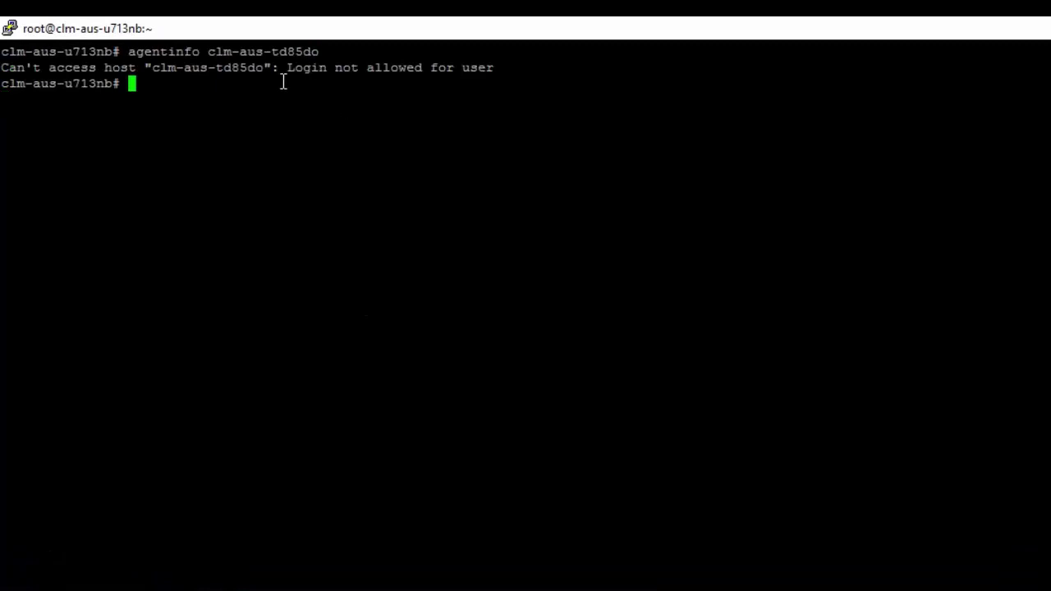
{"action": "mouse_move", "coordinate": [289, 73]}
{"action": "left_mouse_down"}
{"action": "mouse_move", "coordinate": [481, 73]}
{"action": "mouse_move", "coordinate": [470, 72]}
{"action": "left_mouse_up"}
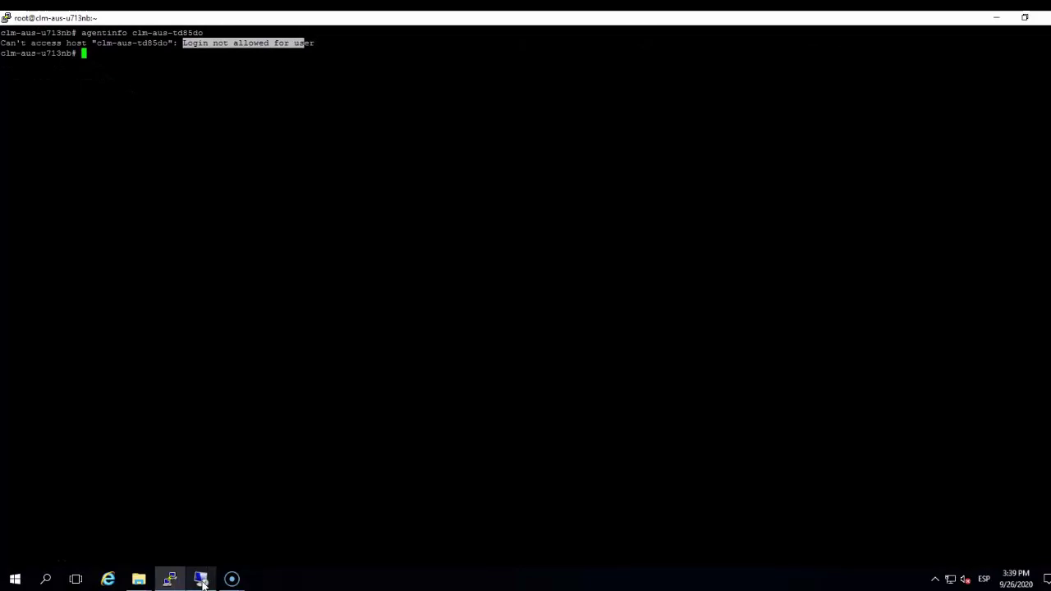
- Highlight the newest rscd.log error: no account-to-security-ID mapping for DummyAccount
{"action": "left_click", "coordinate": [200, 572]}
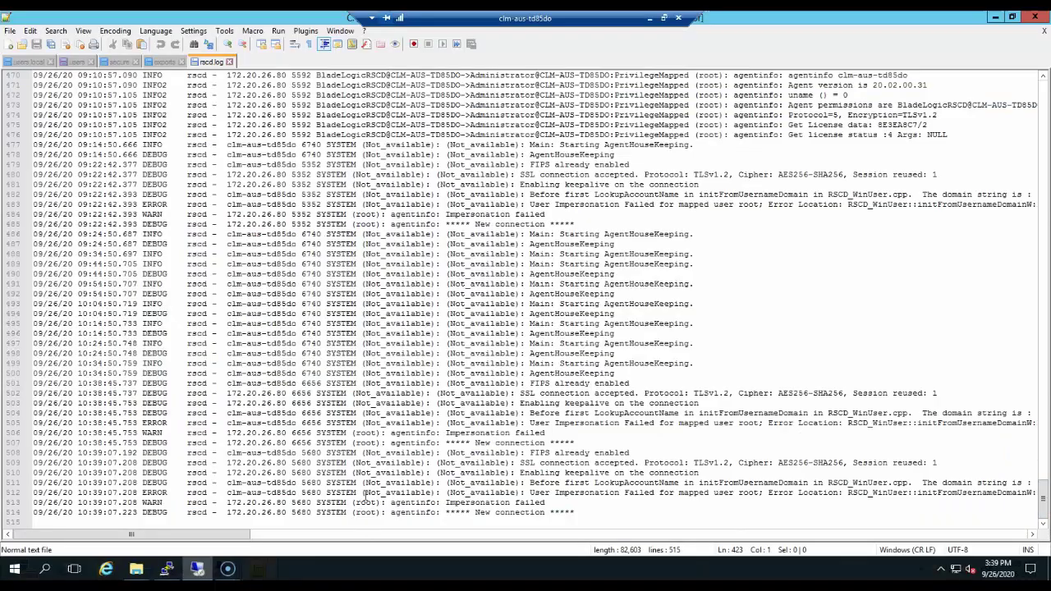
{"action": "left_click_drag", "start_coordinate": [35, 492], "coordinate": [424, 516]}
{"action": "left_click_drag", "start_coordinate": [216, 538], "coordinate": [406, 538]}
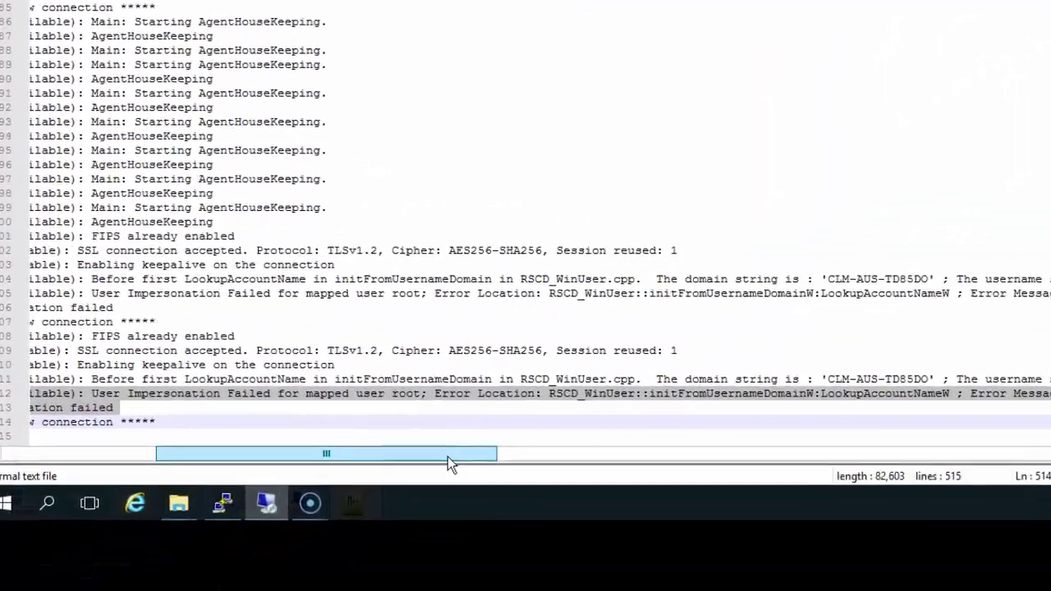
{"action": "left_click_drag", "start_coordinate": [588, 450], "coordinate": [642, 451]}
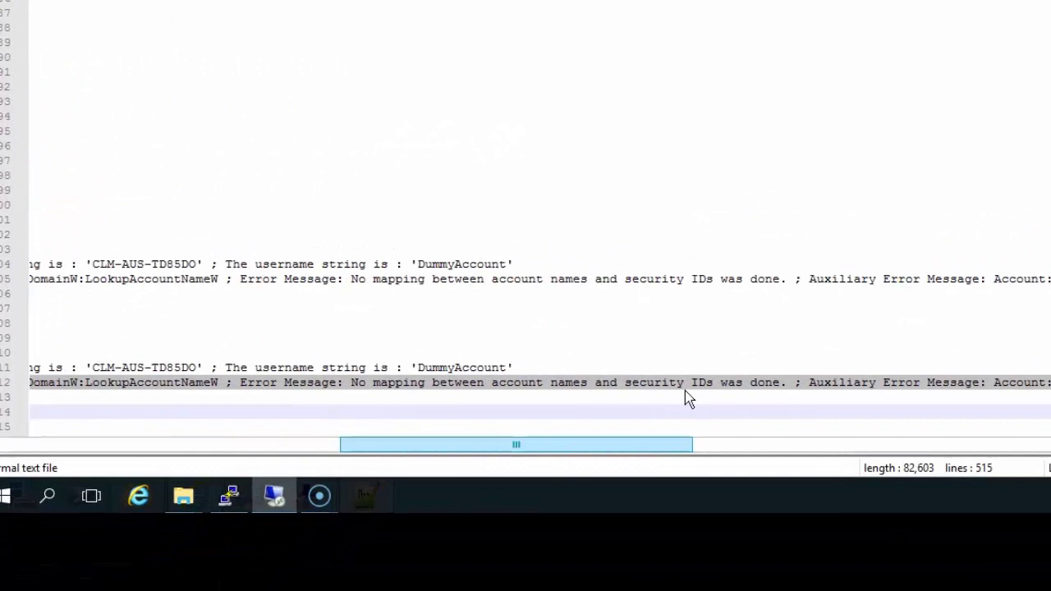
{"action": "left_click", "coordinate": [755, 369]}
{"action": "left_click_drag", "start_coordinate": [787, 382], "coordinate": [352, 386]}
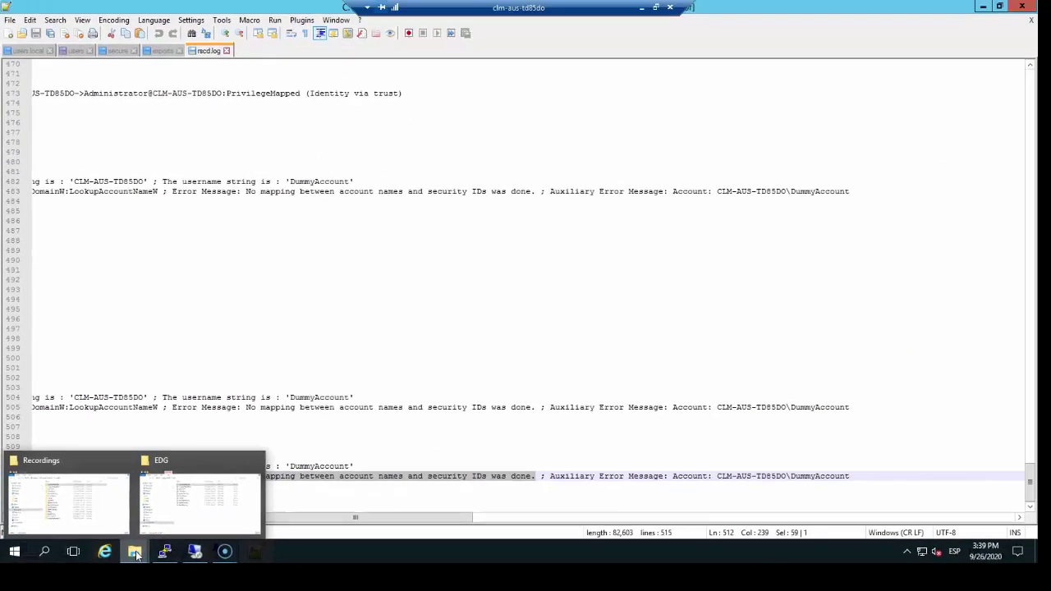
{"action": "left_click", "coordinate": [438, 394]}
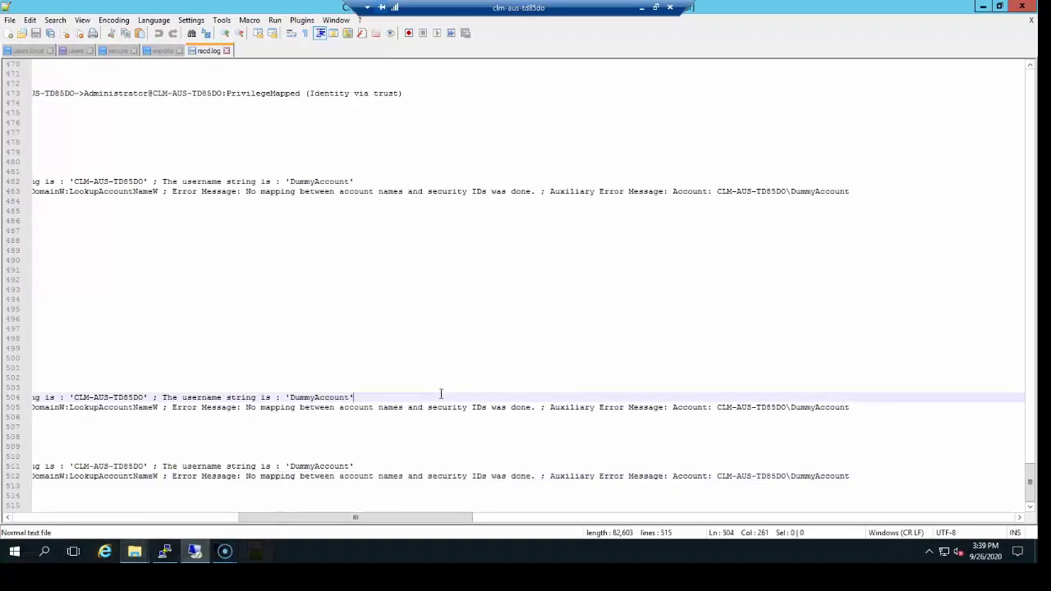
- Close Notepad++, open C:\Windows\rsc\users.local, and select root's map=DummyAccount entry
{"action": "left_click", "coordinate": [1021, 7]}
{"action": "left_click", "coordinate": [484, 116]}
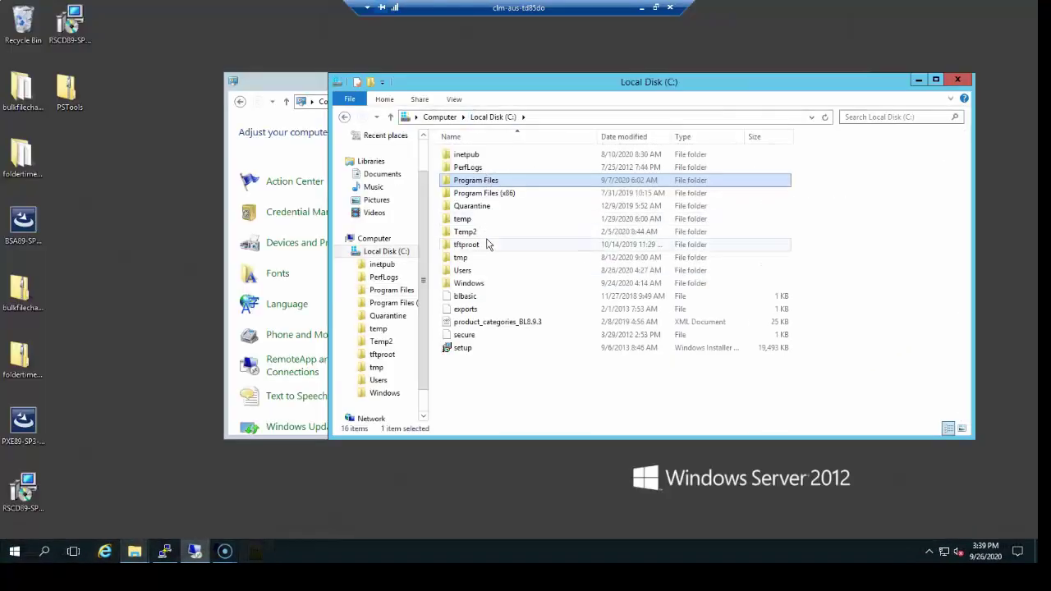
{"action": "double_click", "coordinate": [470, 283]}
{"action": "type", "text": "rsc"}
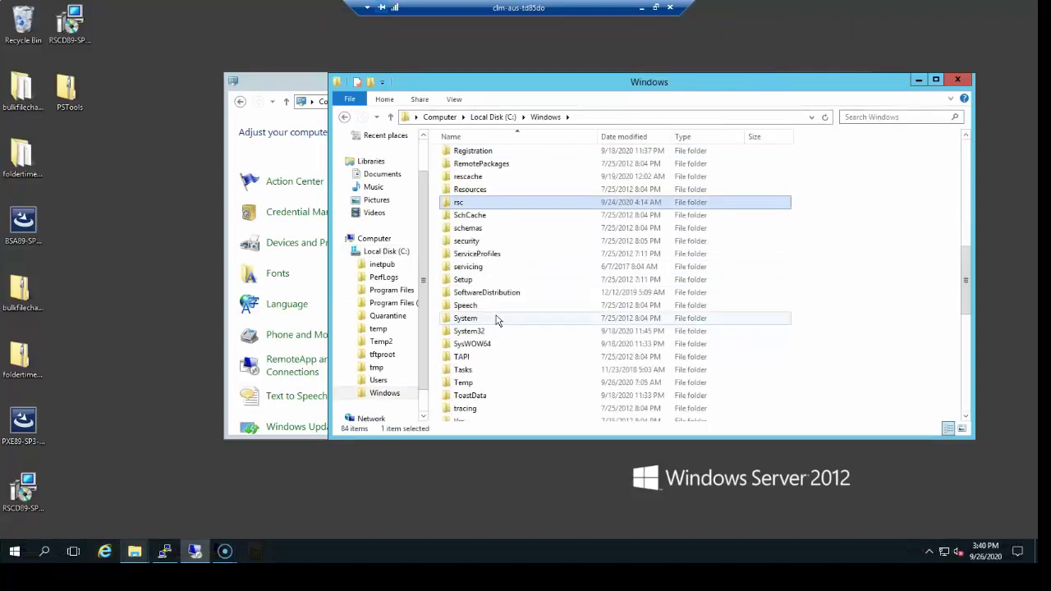
{"action": "key", "text": "Return"}
{"action": "type", "text": "u"}
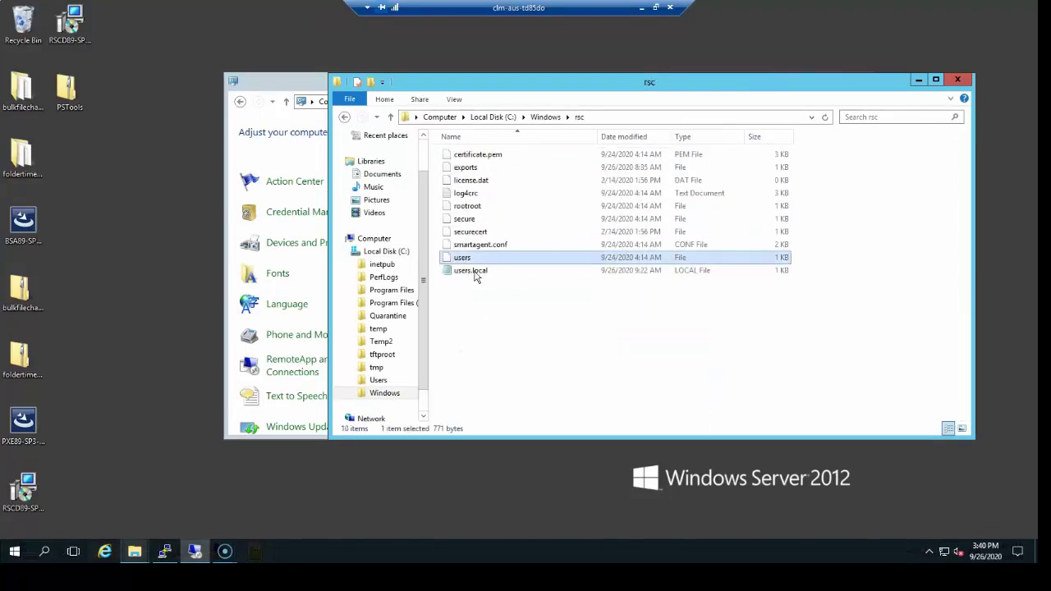
{"action": "double_click", "coordinate": [476, 270]}
{"action": "left_click_drag", "start_coordinate": [246, 115], "coordinate": [112, 115]}
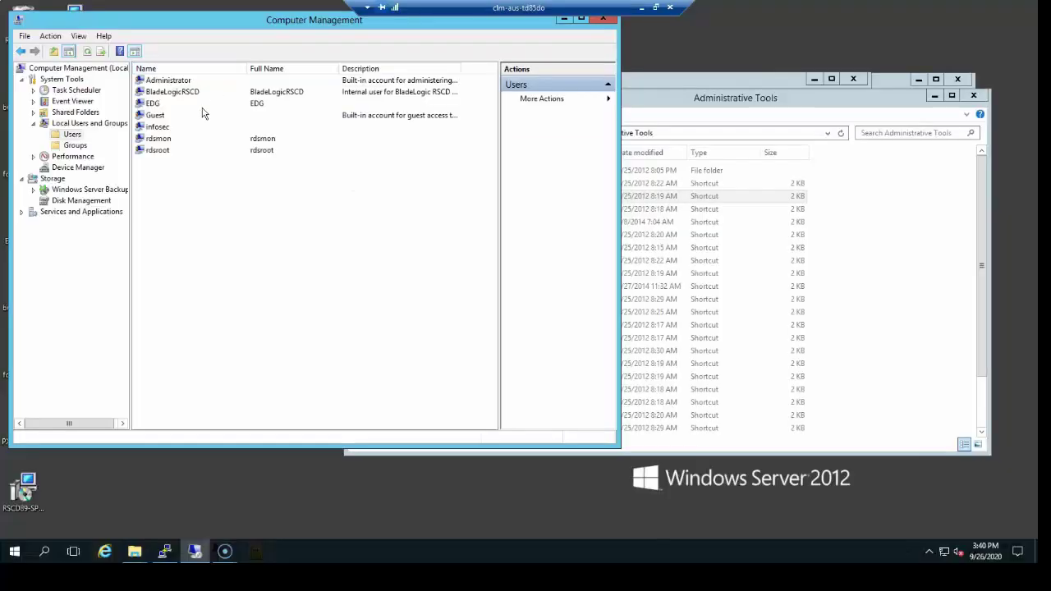
- Remap root from DummyAccount to EDG in users.local, save, and rerun agentinfo
{"action": "left_click", "coordinate": [163, 104]}
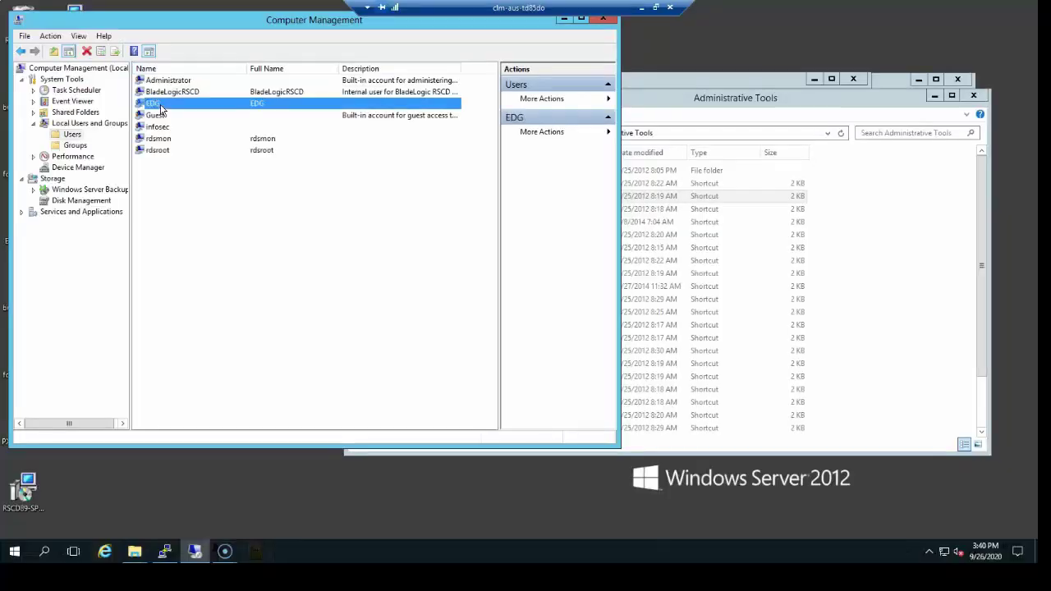
{"action": "left_click", "coordinate": [170, 81]}
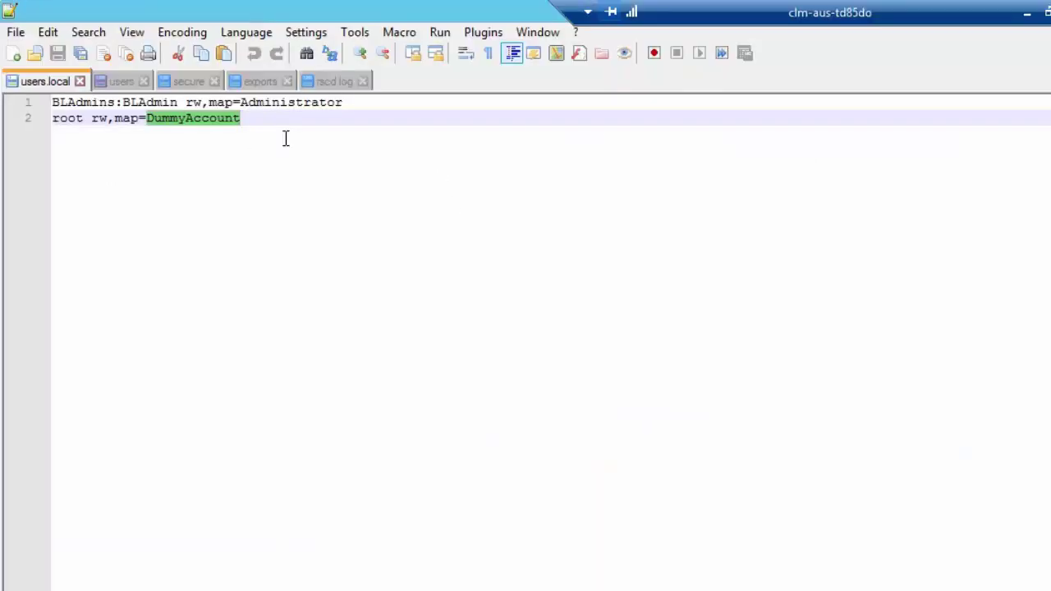
{"action": "type", "text": "EDG"}
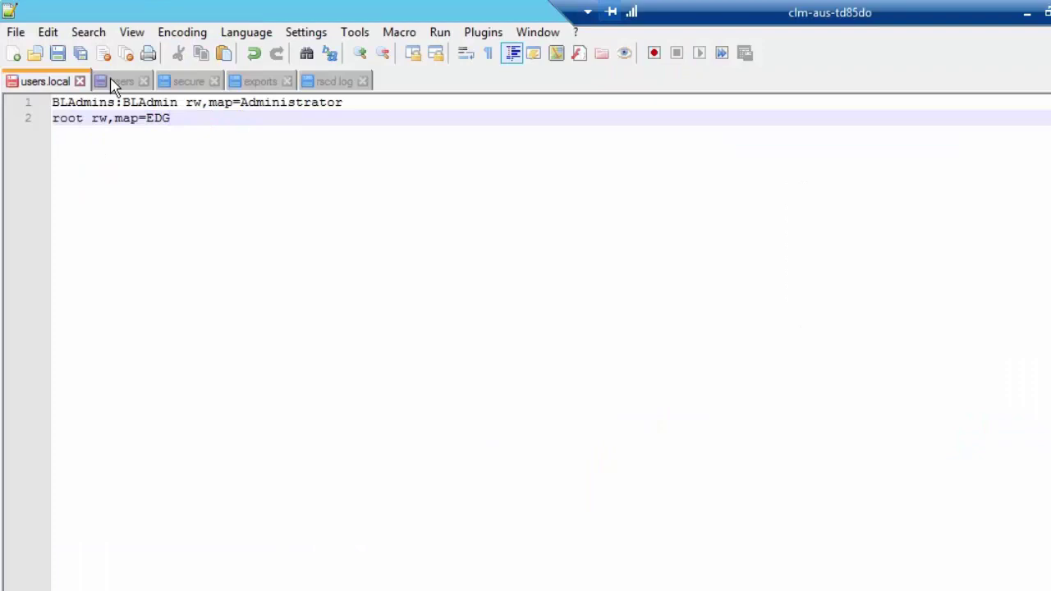
{"action": "left_click", "coordinate": [58, 53]}
{"action": "left_click", "coordinate": [1028, 15]}
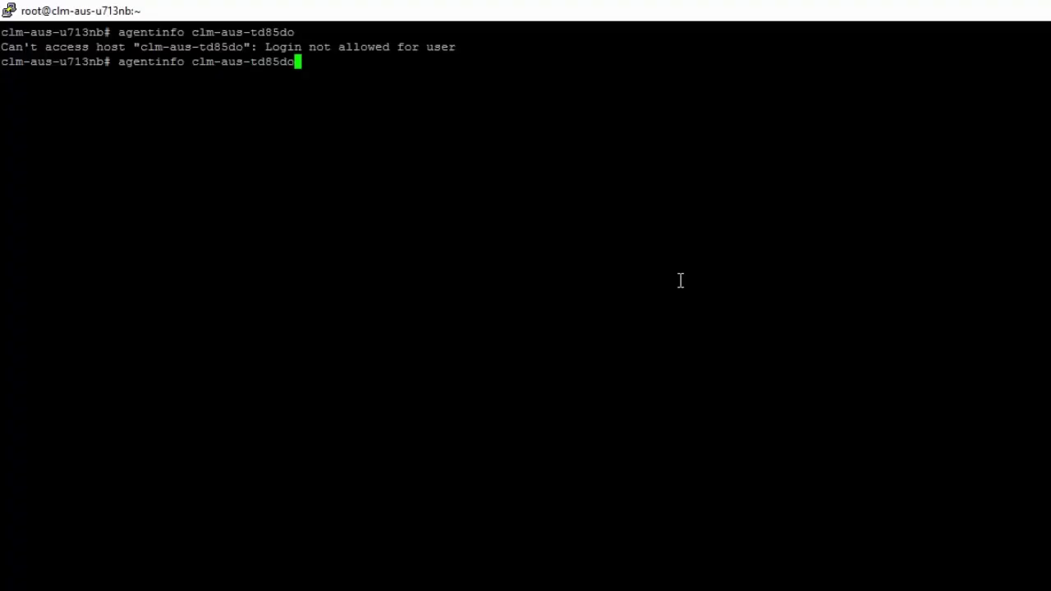
{"action": "key", "text": "Return"}
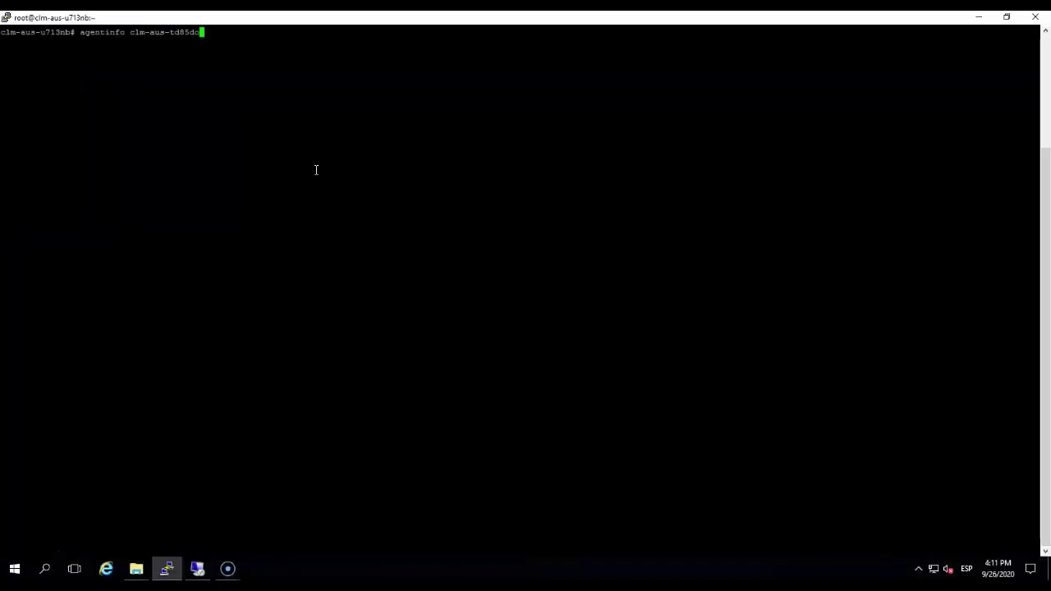
- Recheck agentinfo's login error, then select 'User Impersonation Failed for mapped user root' in rscd.log
{"action": "key", "text": "Return"}
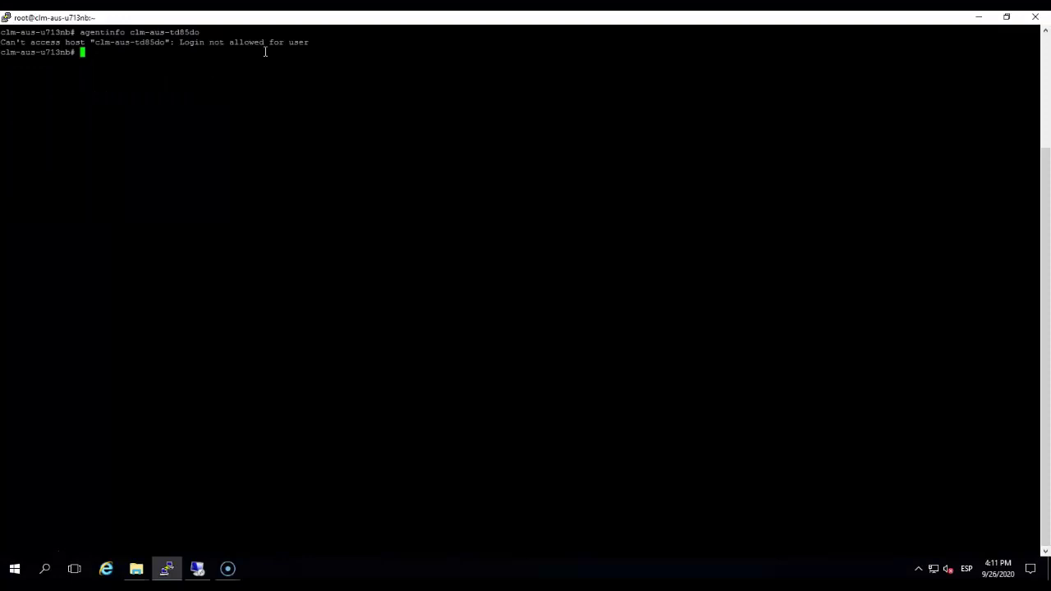
{"action": "left_click_drag", "start_coordinate": [177, 42], "coordinate": [303, 47]}
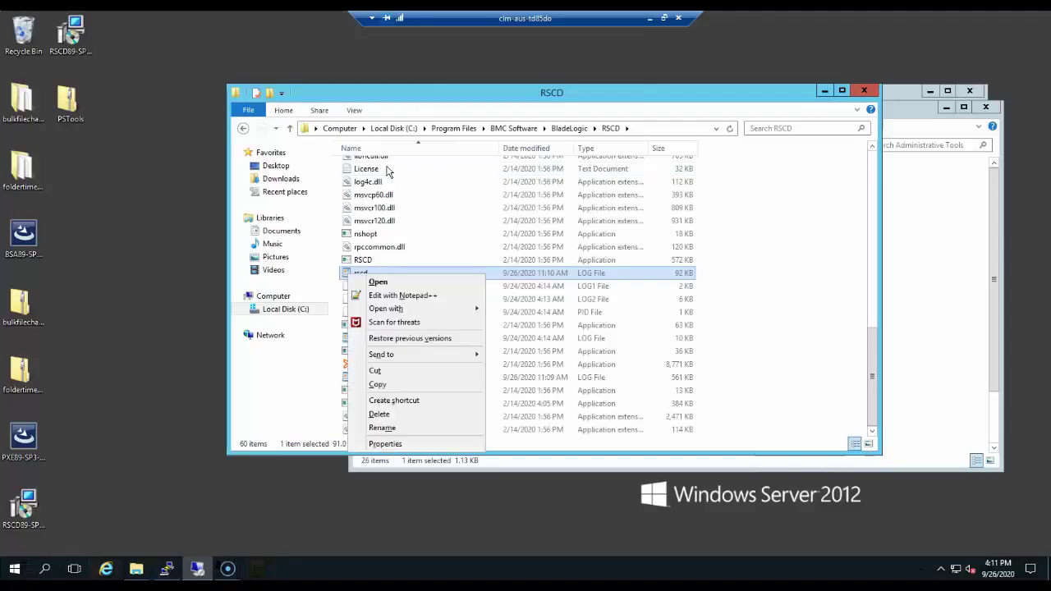
{"action": "left_click", "coordinate": [402, 295]}
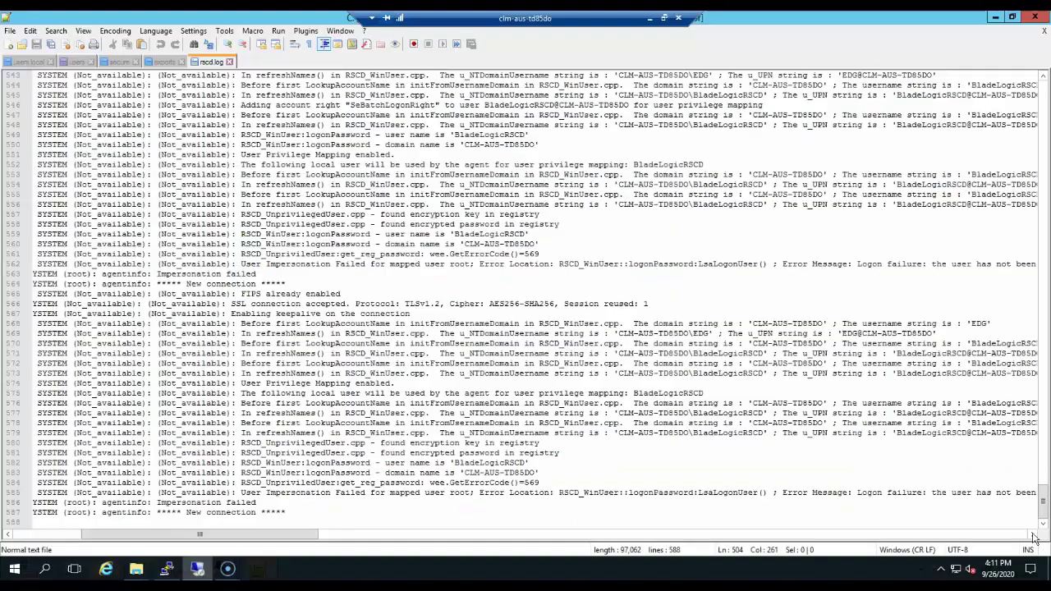
{"action": "left_click", "coordinate": [775, 493]}
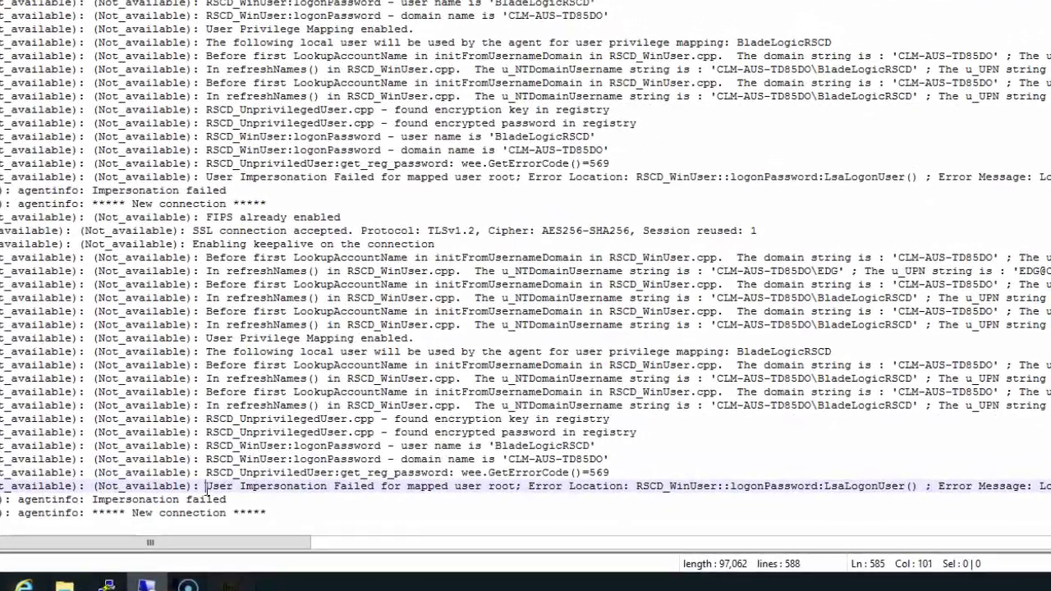
{"action": "left_click_drag", "start_coordinate": [206, 488], "coordinate": [515, 490]}
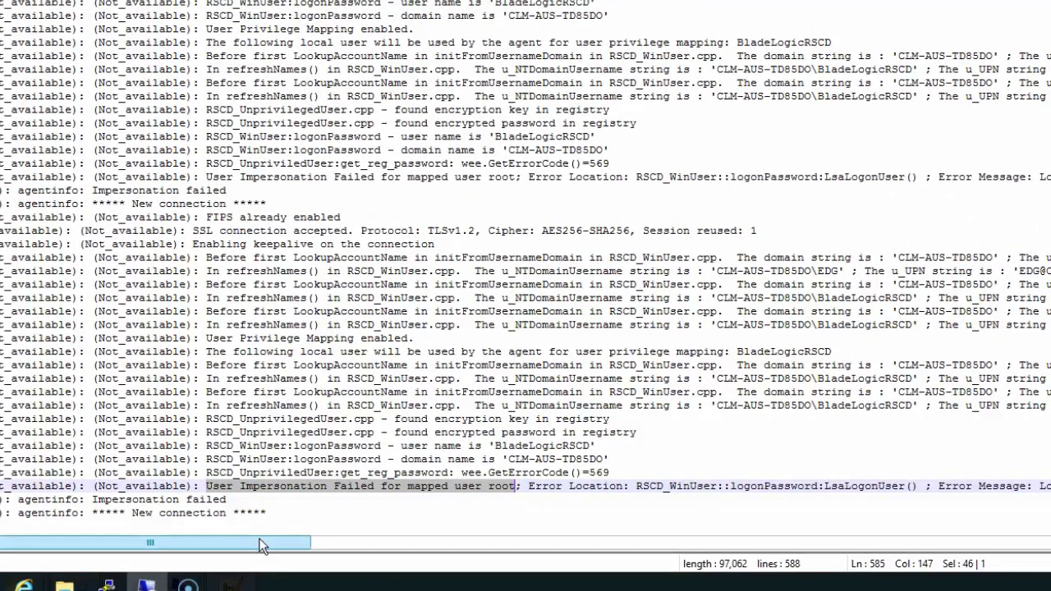
{"action": "left_click_drag", "start_coordinate": [271, 541], "coordinate": [468, 550]}
{"action": "left_click_drag", "start_coordinate": [263, 486], "coordinate": [747, 485]}
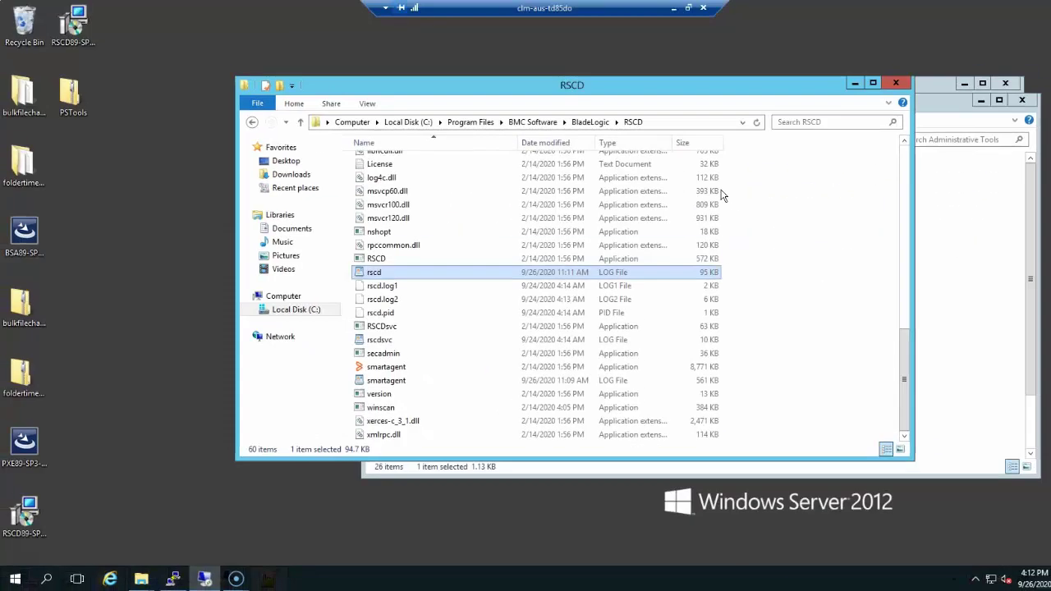
- Launch Local Security Policy by entering secpol.msc in the Explorer address bar
{"action": "left_click", "coordinate": [684, 123]}
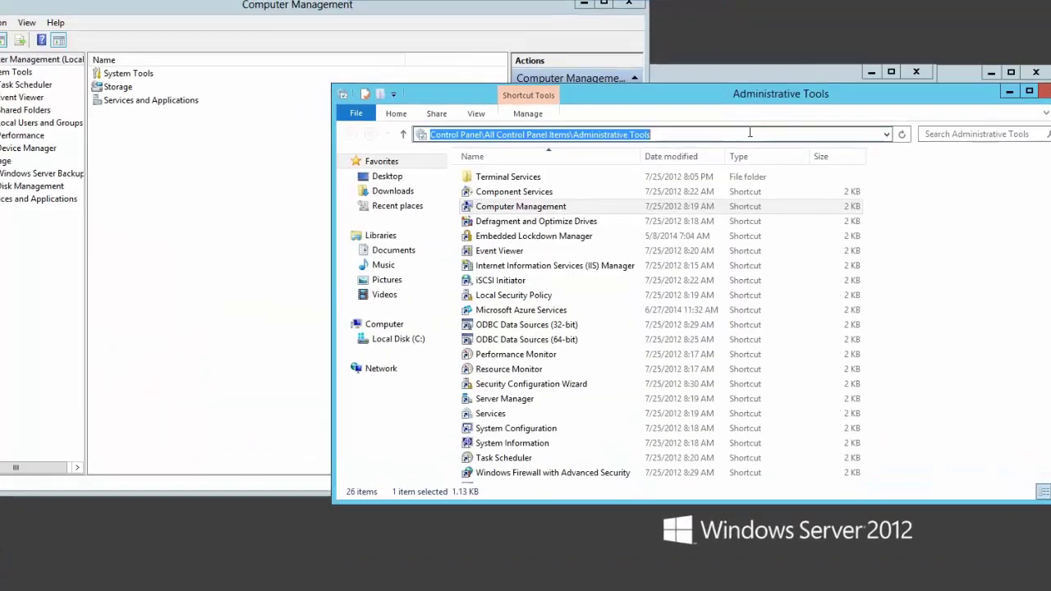
{"action": "type", "text": "sec"}
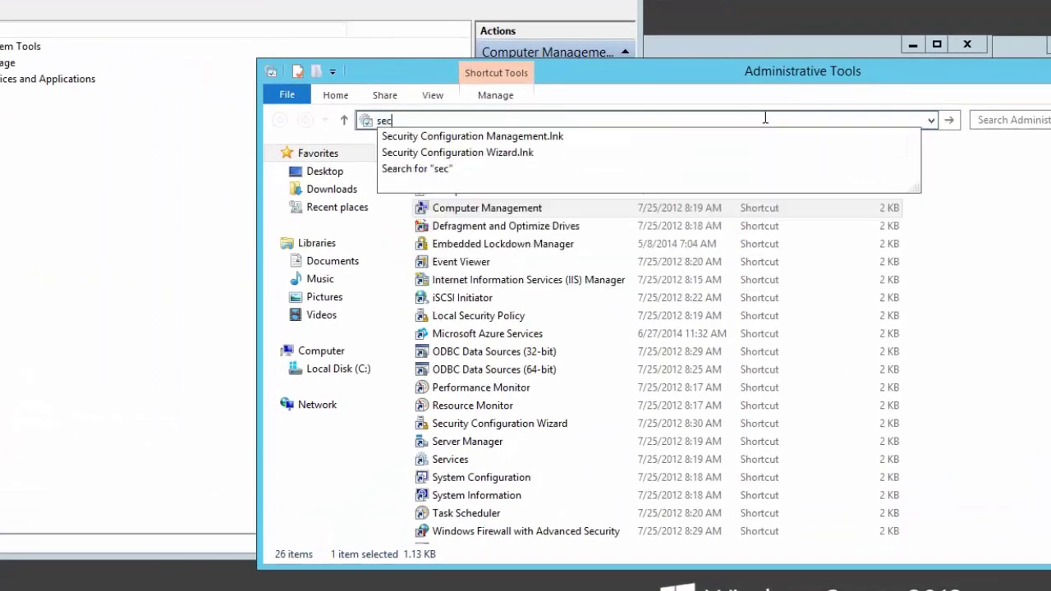
{"action": "type", "text": "pol."}
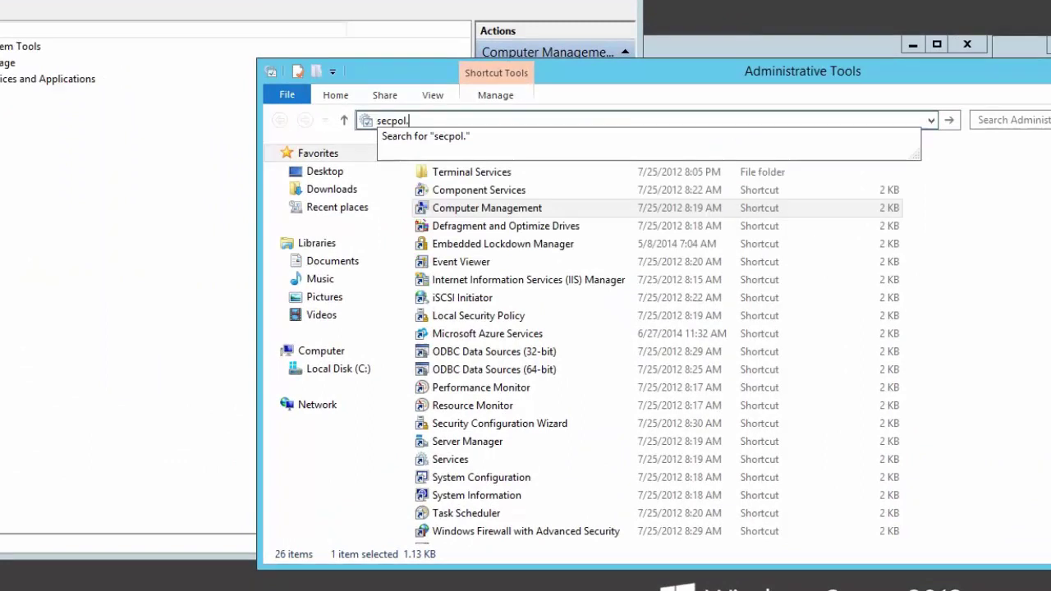
{"action": "type", "text": "msc"}
{"action": "key", "text": "Return"}
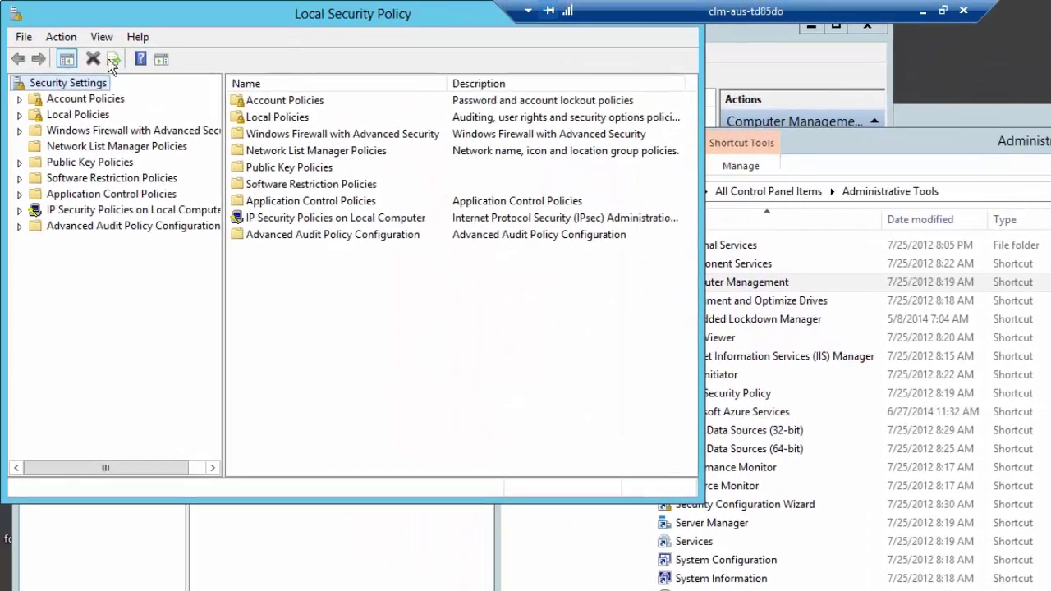
- Remove BladeLogicRSCD from the Deny log on as a batch job user right, leaving it empty
{"action": "left_click", "coordinate": [20, 115]}
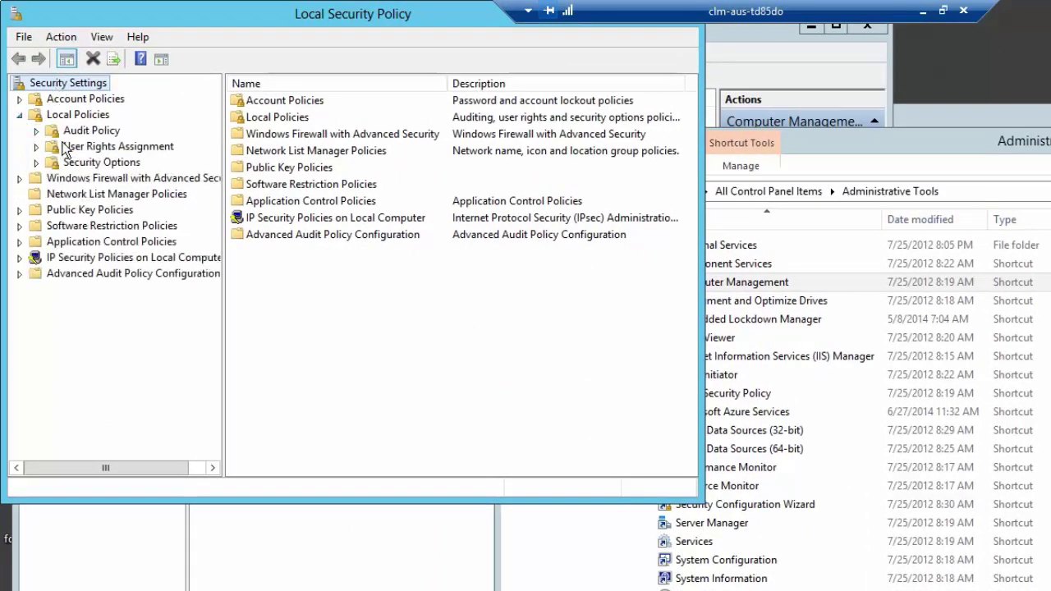
{"action": "left_click", "coordinate": [98, 146]}
{"action": "left_click", "coordinate": [317, 388]}
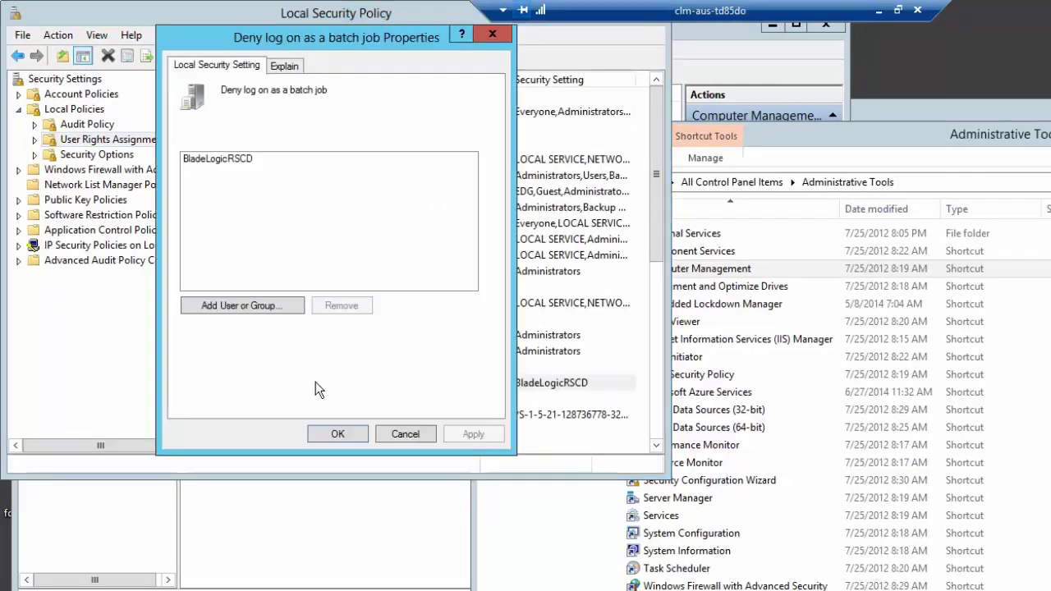
{"action": "left_click", "coordinate": [239, 160]}
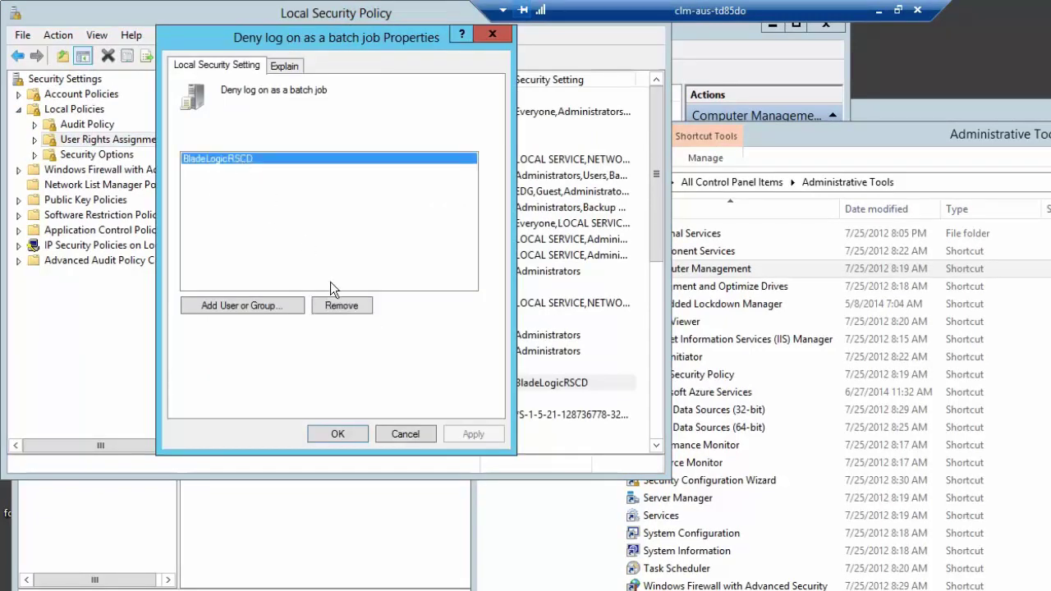
{"action": "left_click", "coordinate": [339, 302]}
{"action": "left_click", "coordinate": [474, 433]}
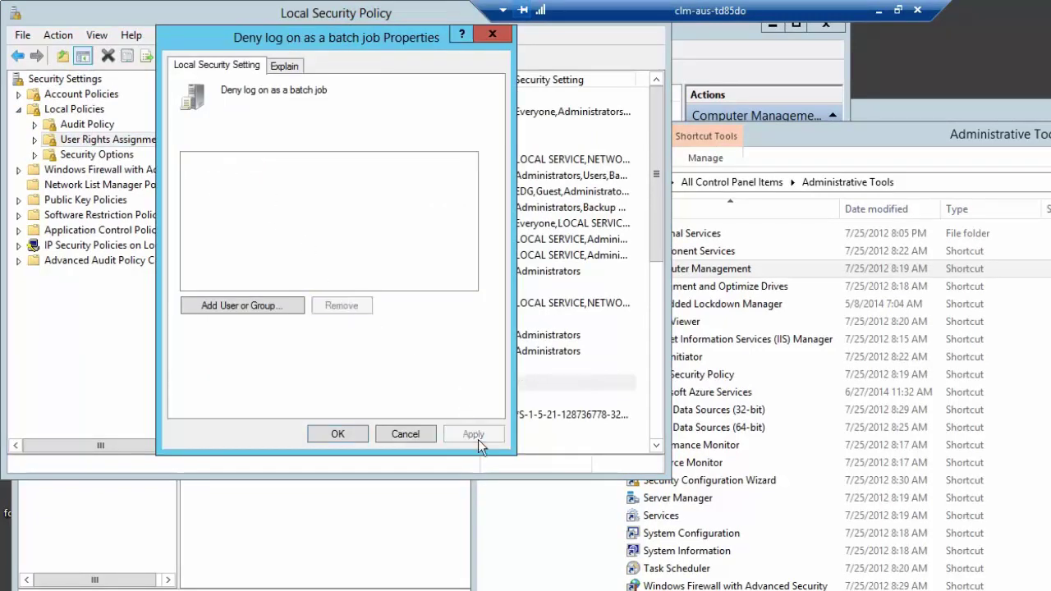
{"action": "left_click", "coordinate": [355, 433]}
- Open the Log on as a batch job right and confirm BladeLogicRSCD is listed
{"action": "left_click", "coordinate": [394, 370]}
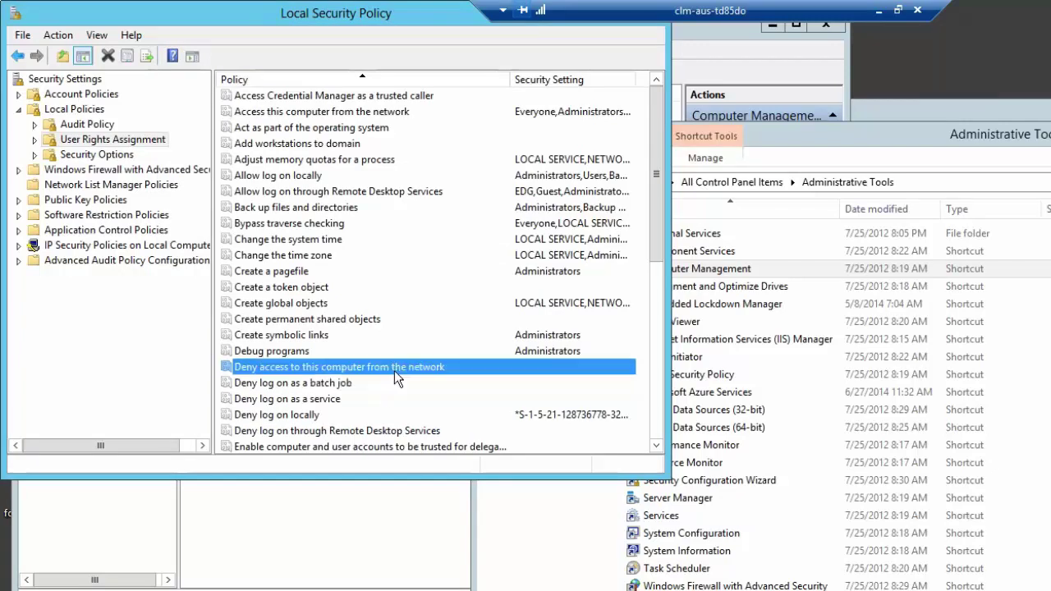
{"action": "key", "text": "l"}
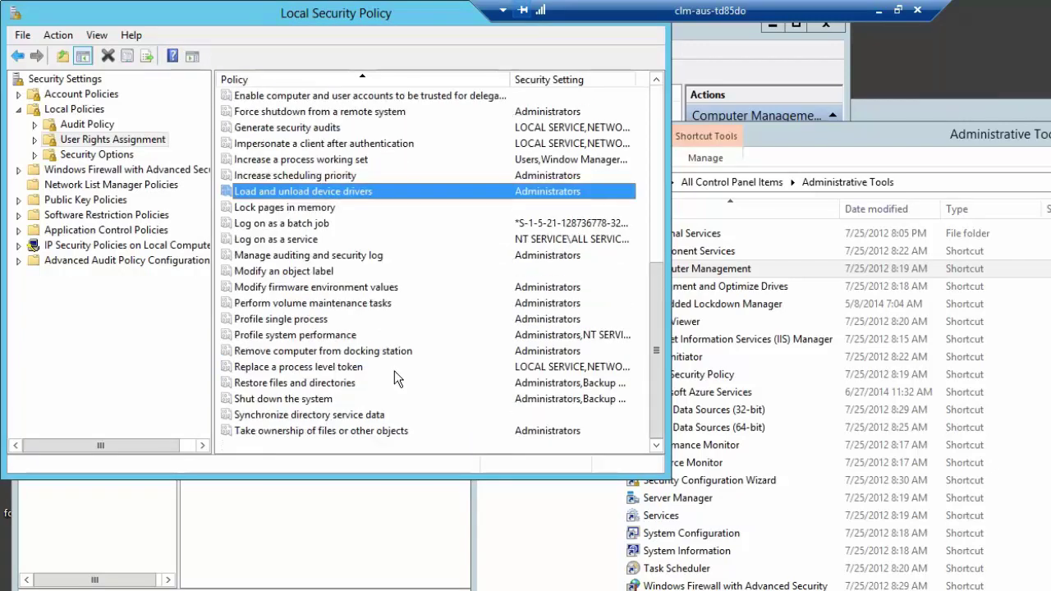
{"action": "key", "text": "Down"}
{"action": "key", "text": "Down"}
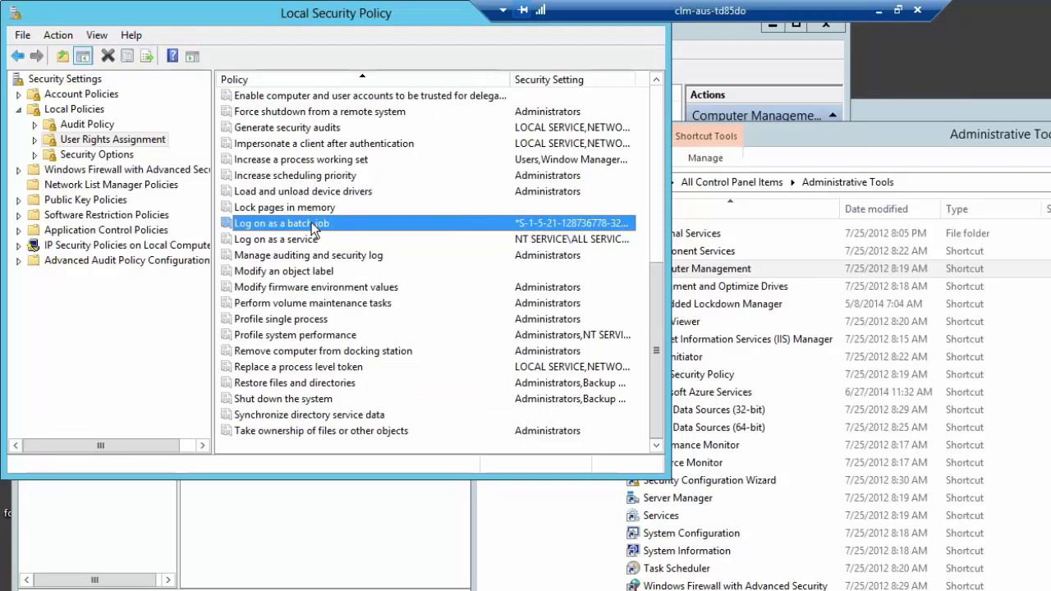
{"action": "double_click", "coordinate": [311, 222]}
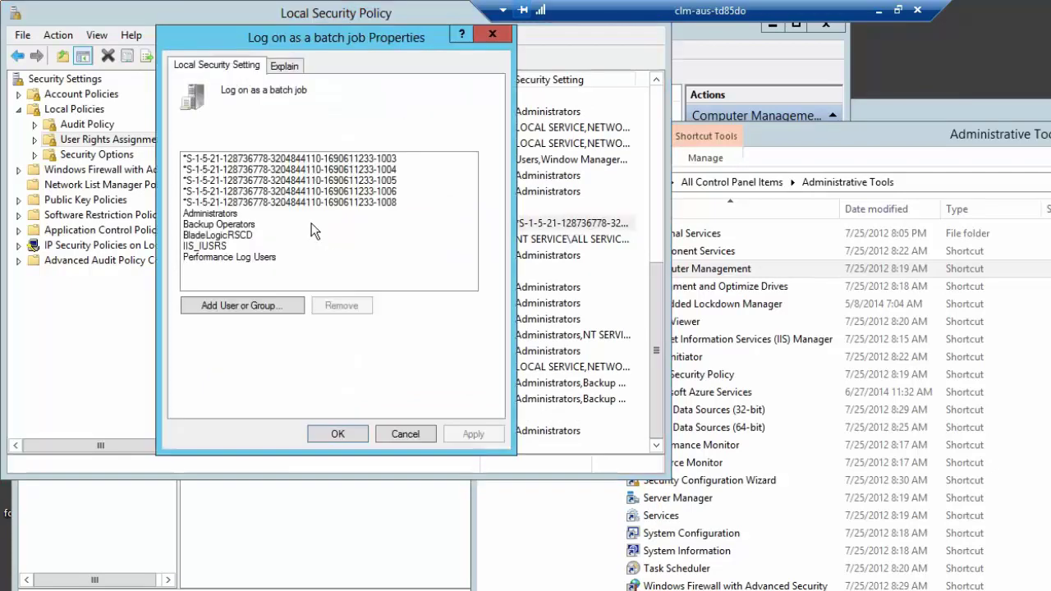
{"action": "left_click", "coordinate": [246, 235]}
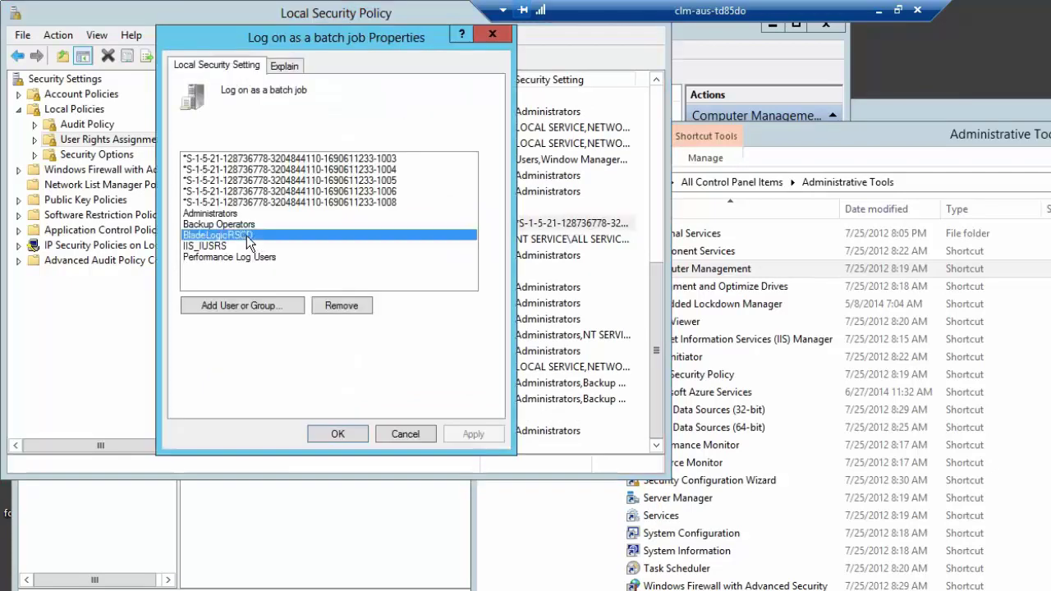
- Rerun agentinfo clm-aus-td85do in PuTTY, which now returns agent details mapped to EDG
{"action": "left_click", "coordinate": [366, 435]}
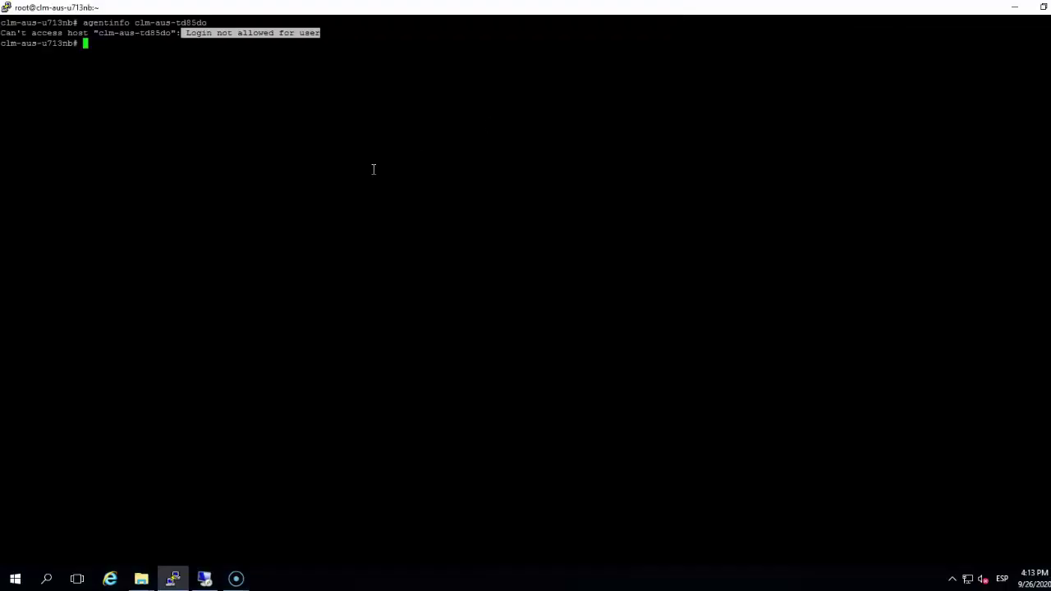
{"action": "left_click", "coordinate": [373, 170]}
{"action": "key", "text": "Up"}
{"action": "key", "text": "Return"}
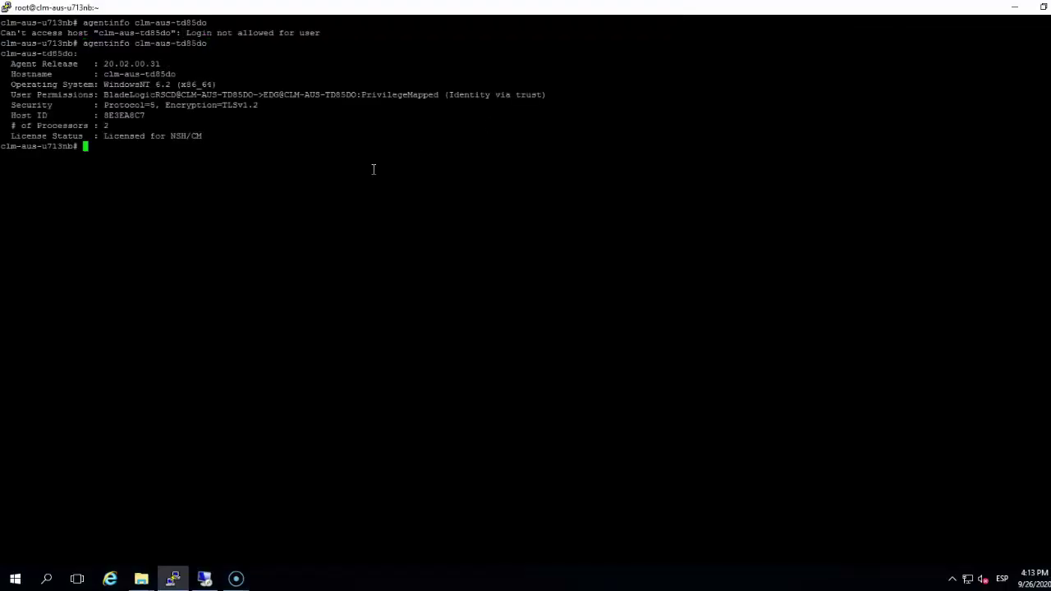